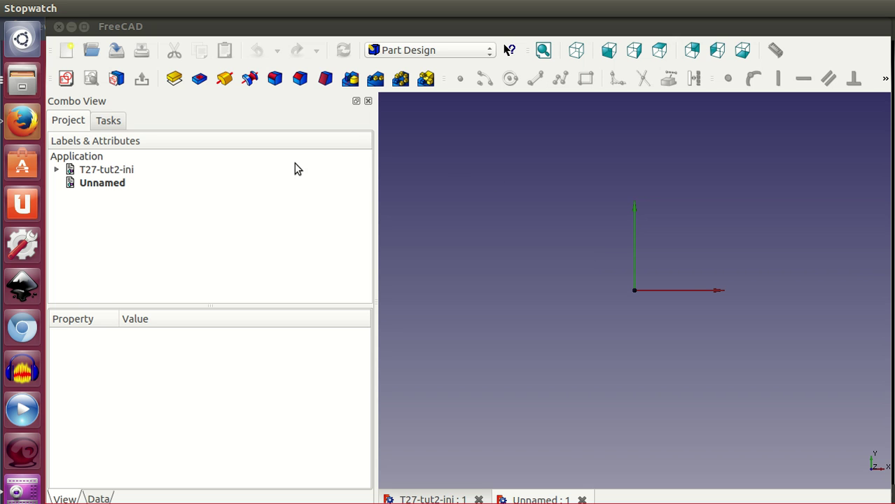
Start a sketch on the XY plane and draw a rectangle
left_click(66, 78)
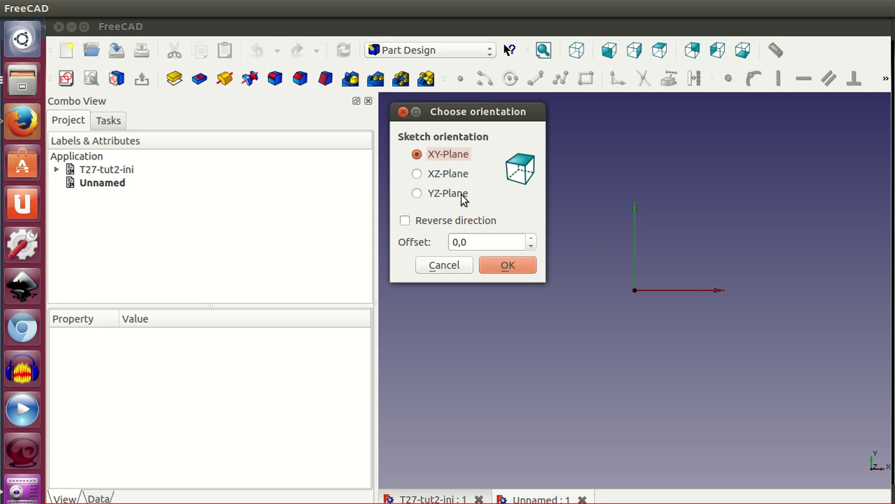
left_click(509, 265)
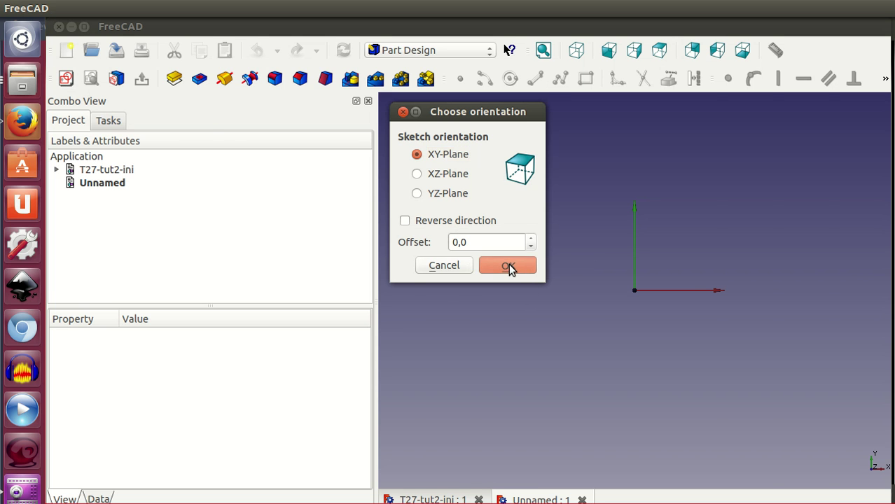
left_click(586, 78)
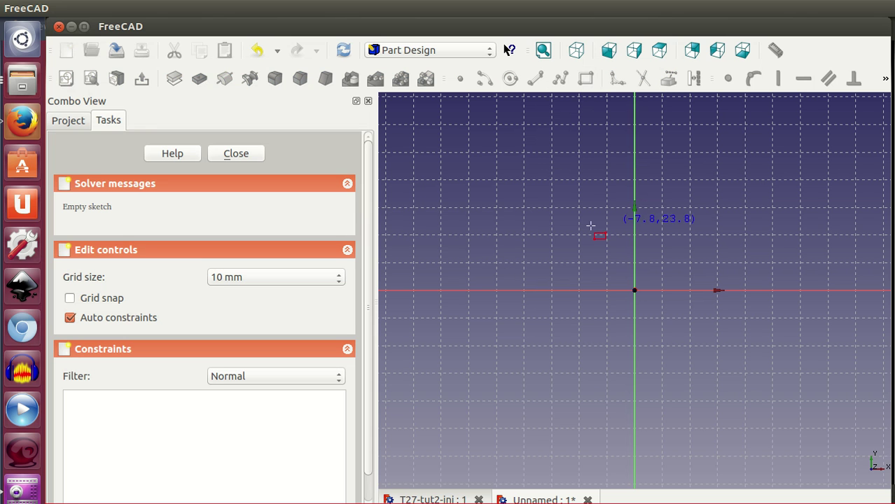
left_click(567, 230)
left_click(727, 370)
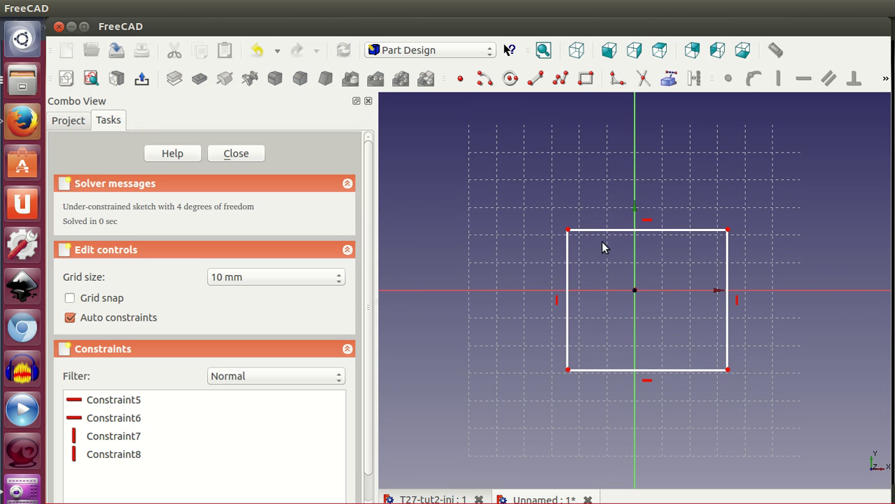
Make the rectangle's corners symmetric about the origin and its bottom and right edges equal
left_click(567, 230)
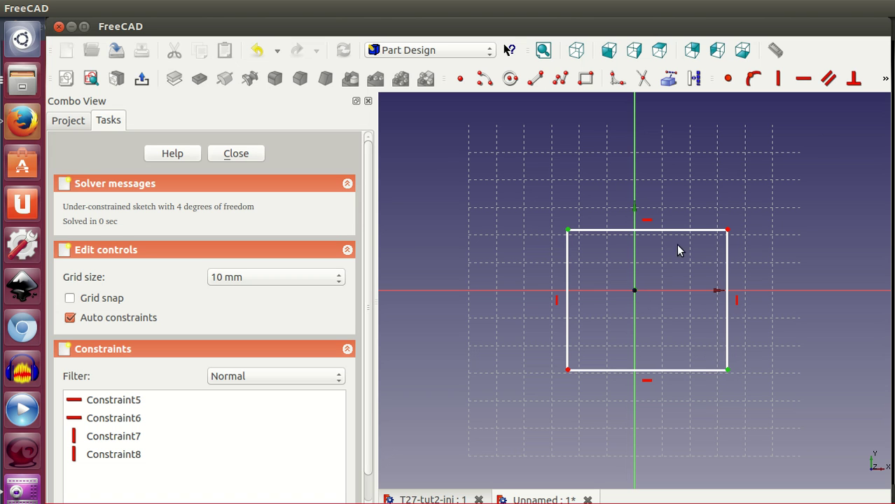
left_click(886, 79)
left_click(779, 104)
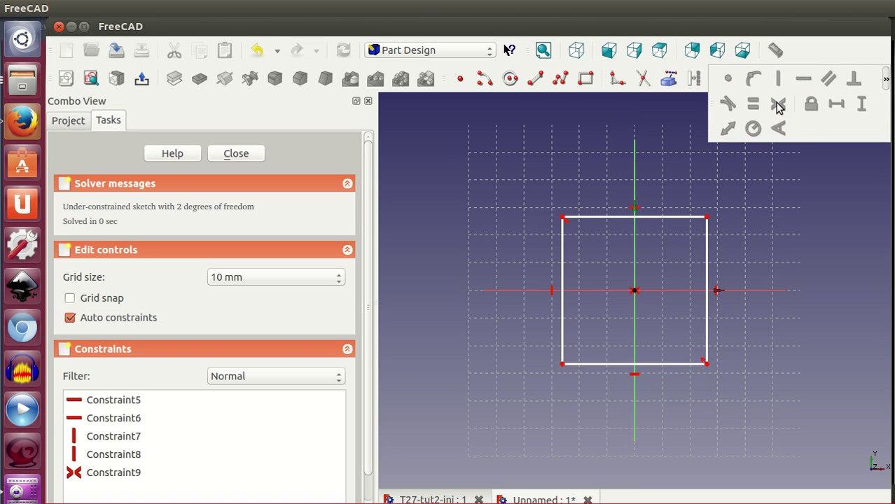
left_click(679, 364)
left_click(707, 325)
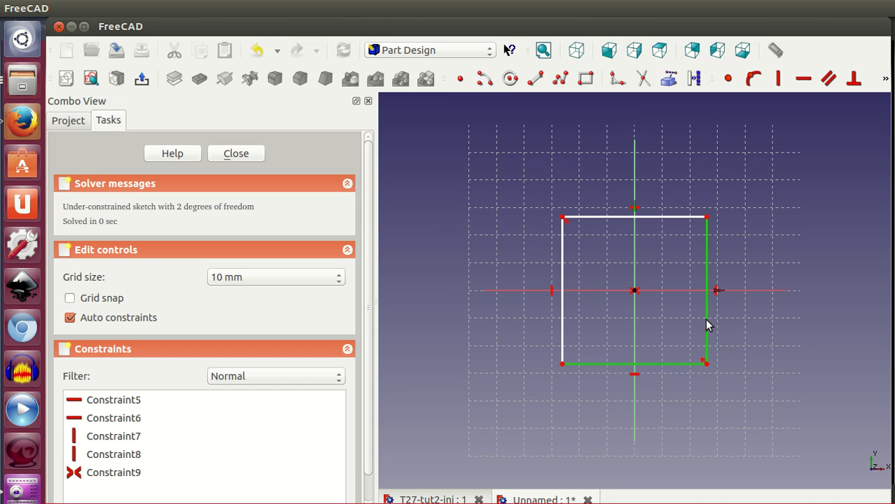
left_click(885, 79)
left_click(753, 104)
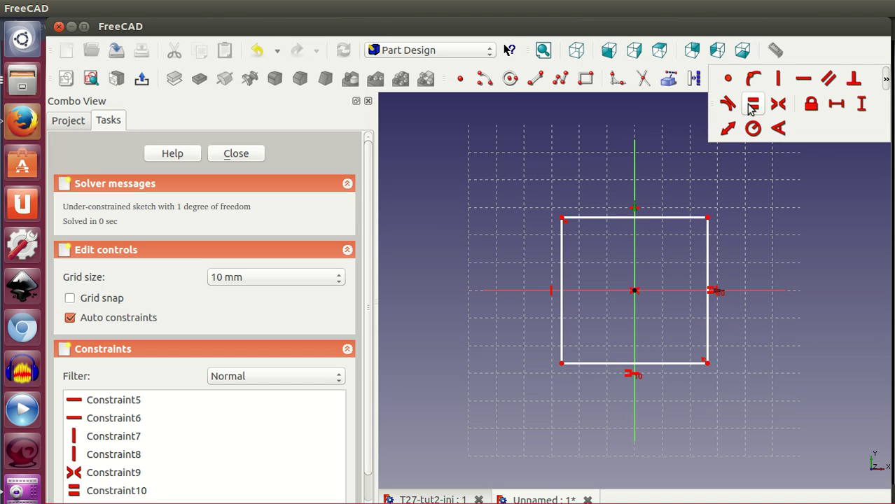
Constrain the bottom edge's horizontal length to 40 mm and close the sketch
left_click(667, 365)
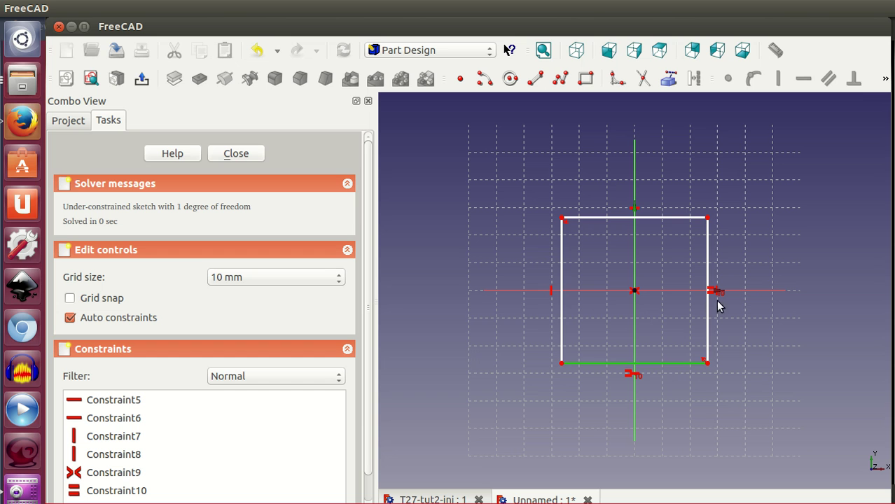
left_click(885, 78)
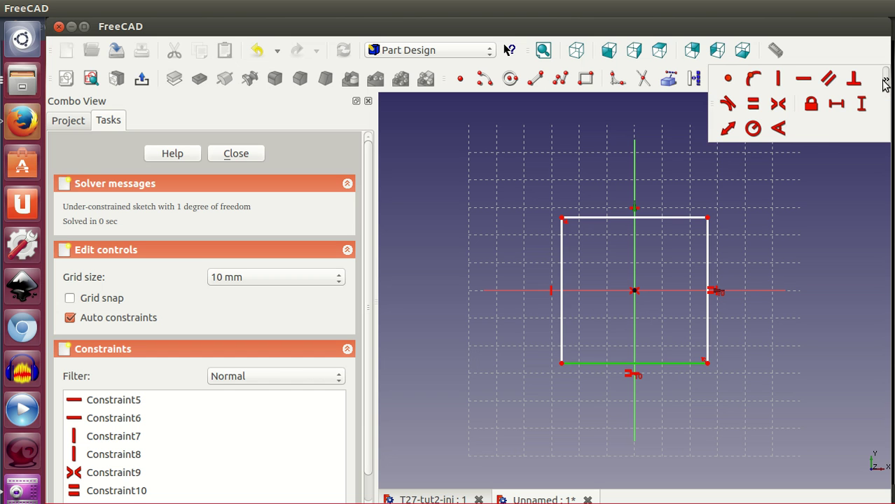
left_click(837, 104)
double_click(634, 386)
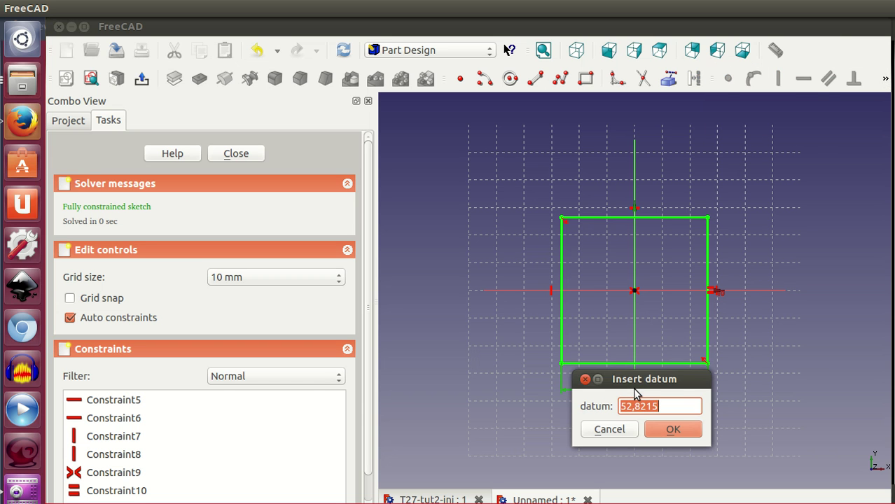
key("Return")
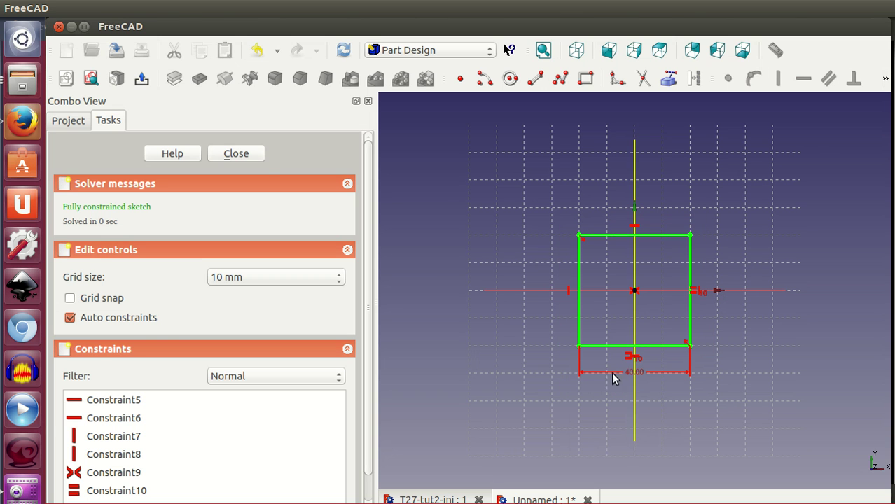
left_click(235, 154)
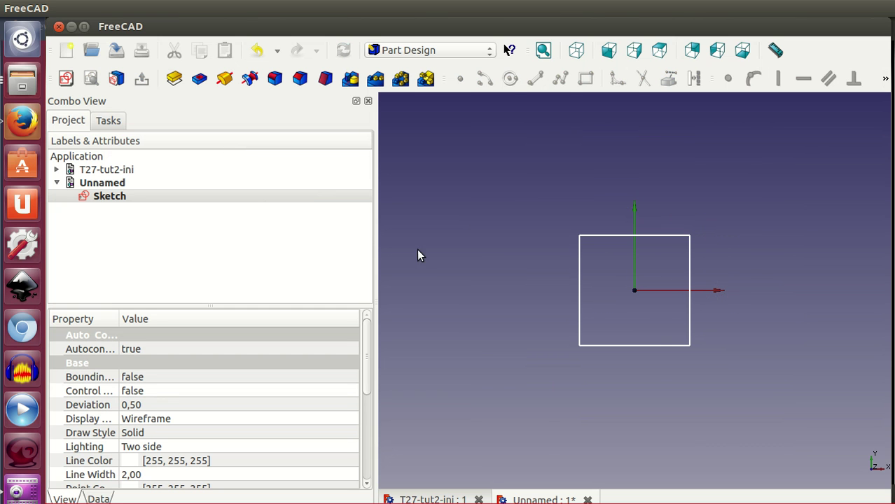
Switch to isometric view and rename the sketch 'boceto-base-inferior'
left_click(576, 50)
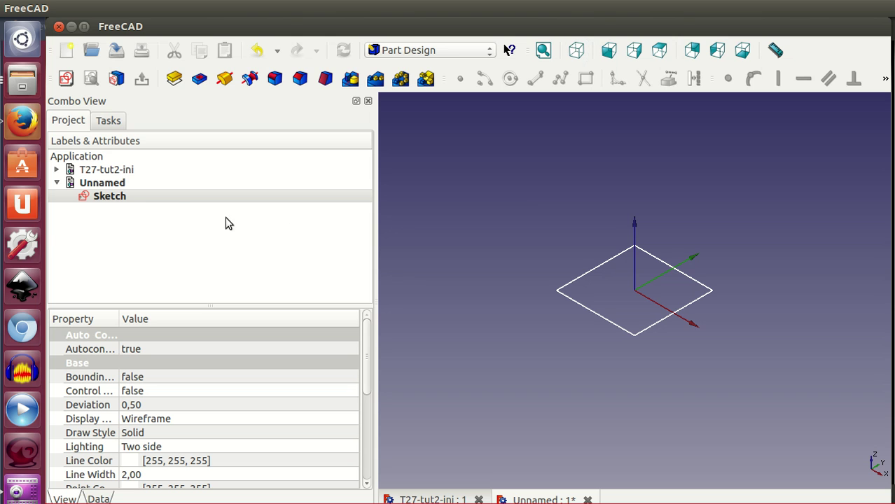
left_click(139, 199)
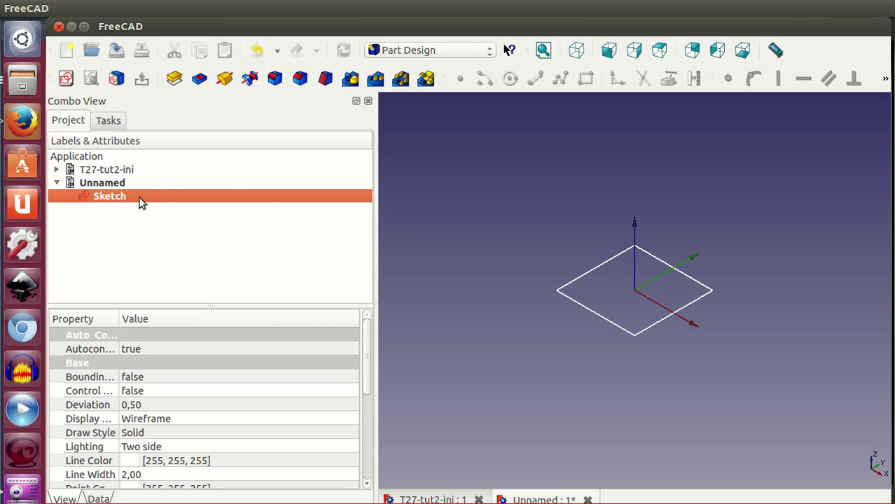
left_click(139, 197)
type("boceto-base-inferior")
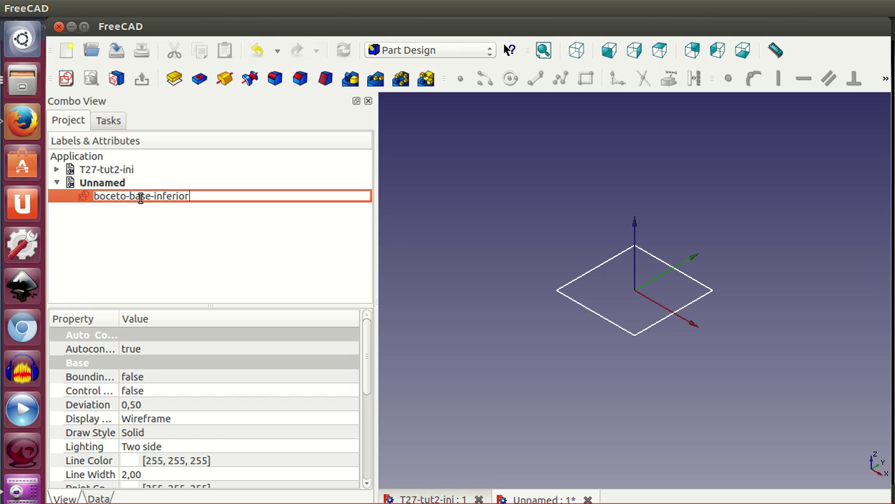
key("Return")
Duplicate the sketch and rename the copy 'boceto-base-superior'
left_click(84, 8)
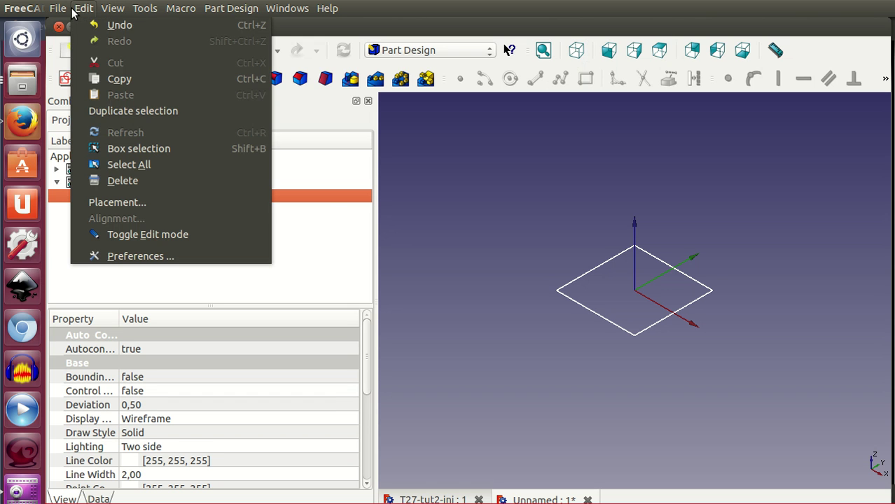
left_click(125, 113)
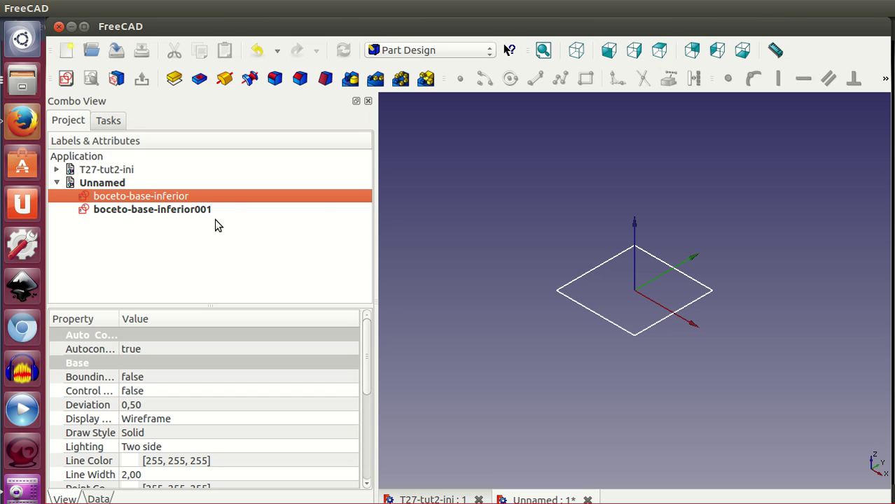
left_click(193, 210)
left_click(194, 210)
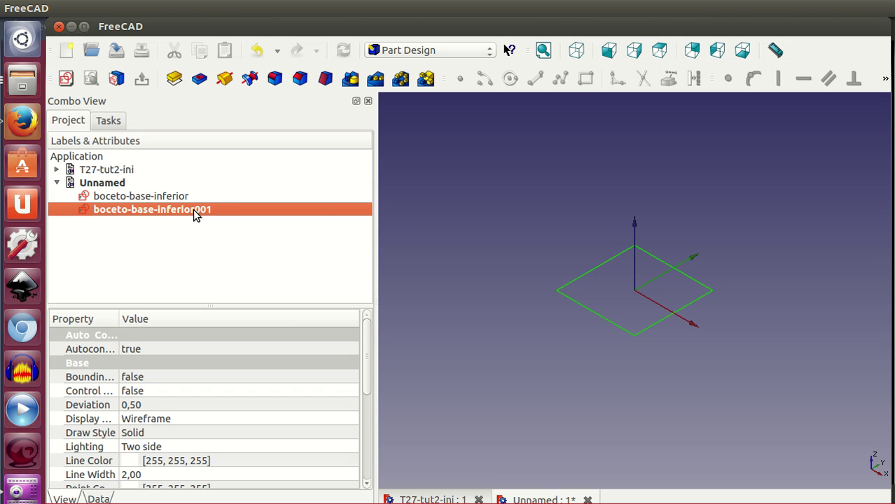
key("Home")
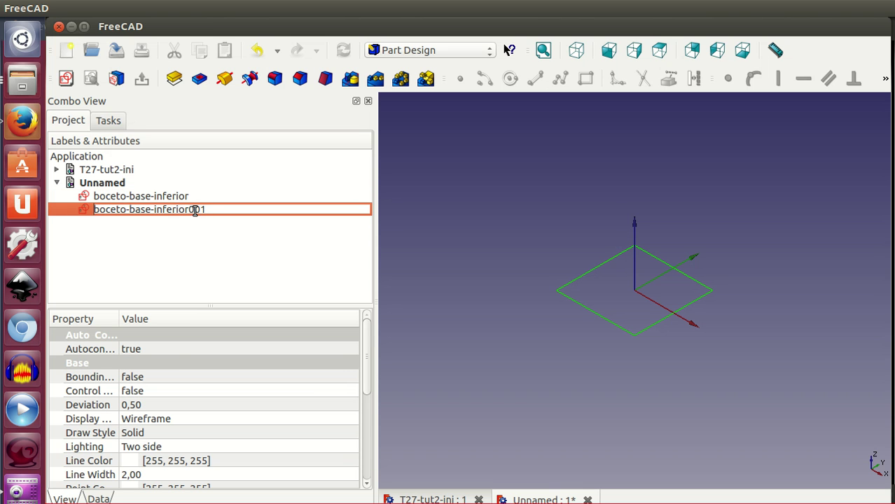
key("BackSpace")
key("BackSpace")
key("BackSpace")
key("BackSpace")
key("BackSpace")
key("BackSpace")
type("uperior")
key("Return")
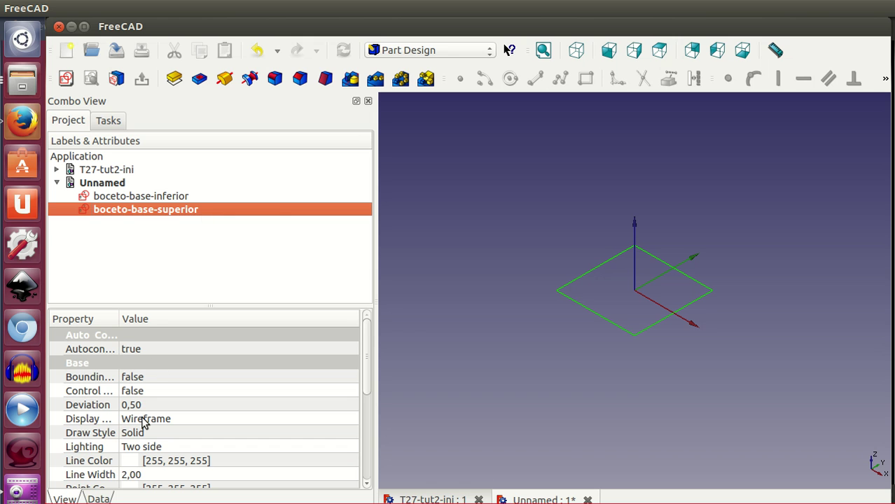
Raise boceto-base-superior to Z 50 mm through its Placement and fit the view
left_click(103, 499)
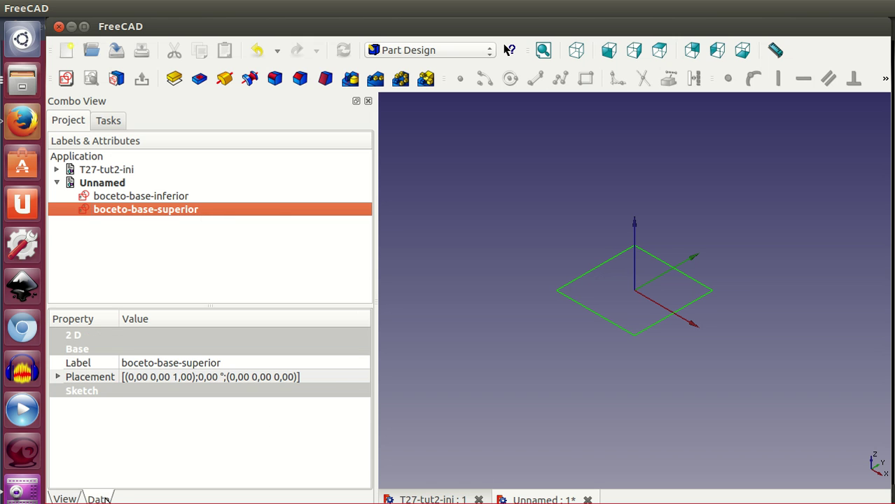
left_click(356, 369)
left_click(349, 382)
left_click(366, 382)
triple_click(168, 239)
type("50")
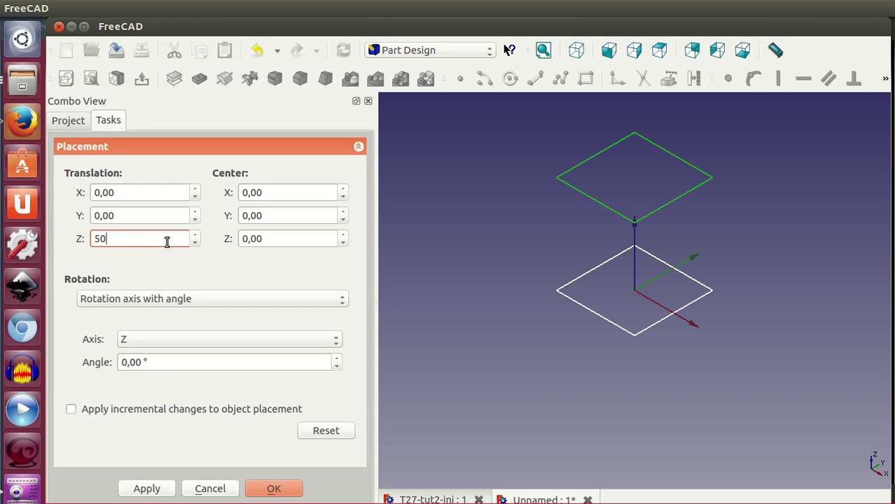
left_click(275, 488)
left_click(541, 54)
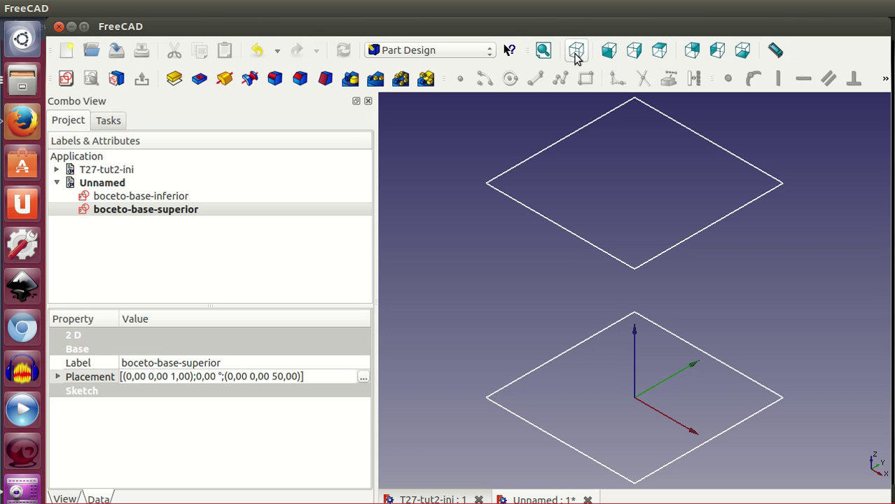
Offset boceto-base-superior by 20 mm along Y and fit both sketches into view
left_click(358, 372)
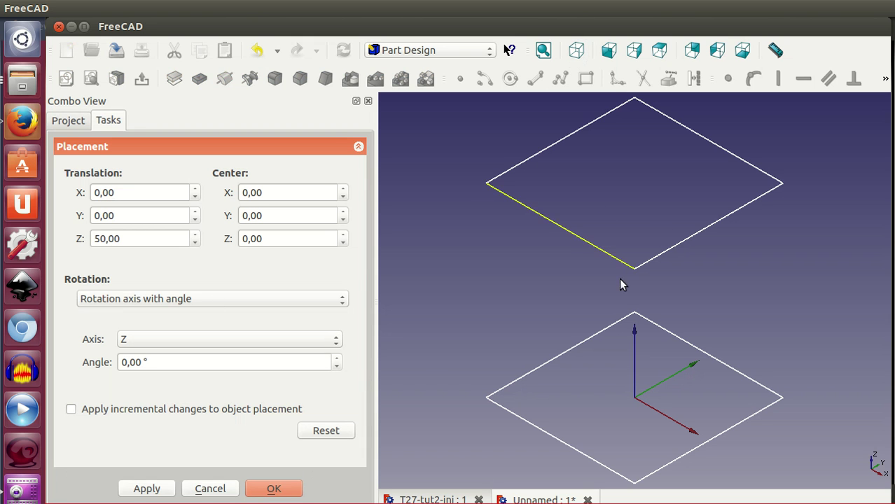
scroll(167, 216, "down", 1)
scroll(166, 215, "up", 1)
scroll(167, 215, "up", 2)
scroll(167, 215, "up", 4)
scroll(167, 215, "up", 4)
scroll(167, 215, "up", 5)
scroll(166, 215, "up", 4)
scroll(167, 215, "up", 1)
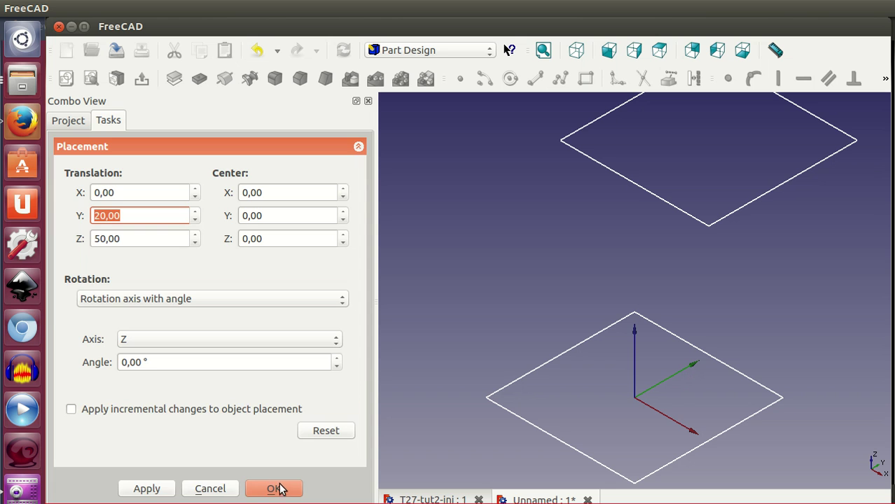
left_click(277, 488)
left_click(550, 53)
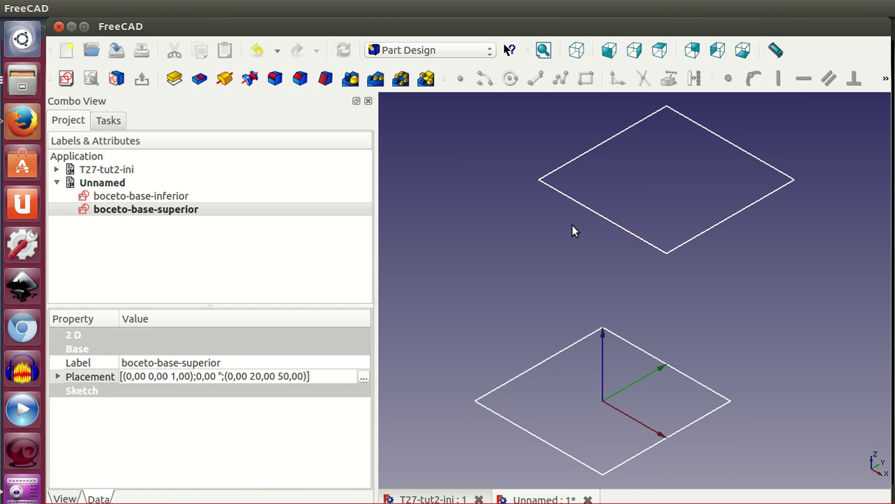
In the Part workbench, loft boceto-base-inferior to boceto-base-superior as a solid
left_click(416, 52)
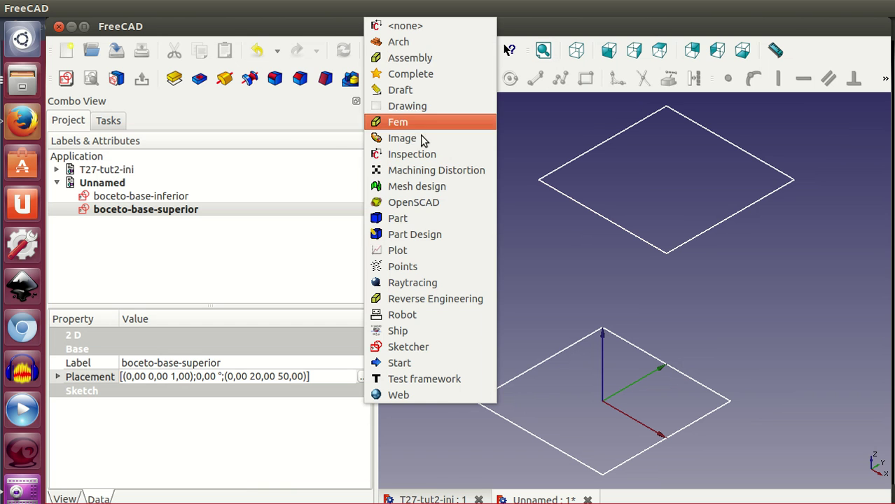
left_click(417, 220)
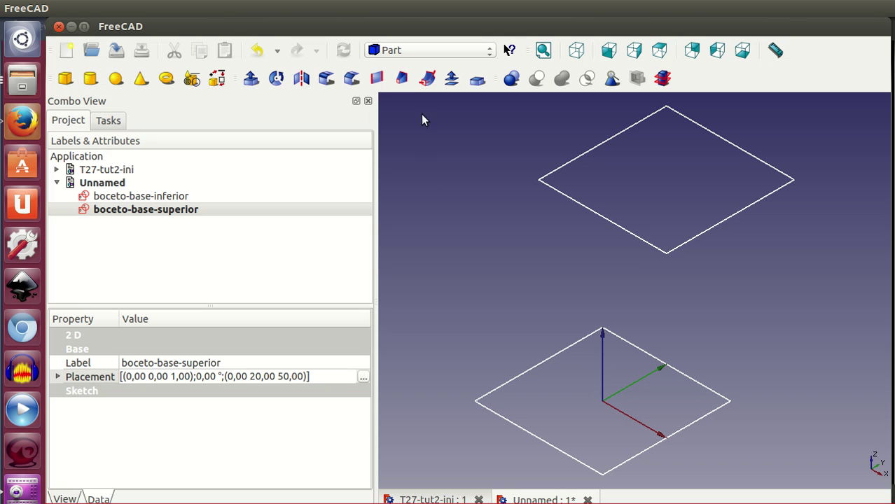
left_click(403, 79)
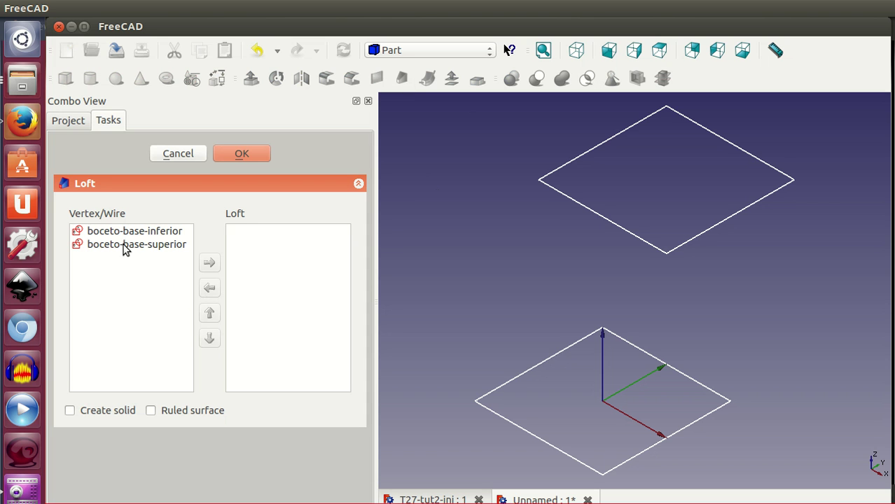
left_click(166, 231)
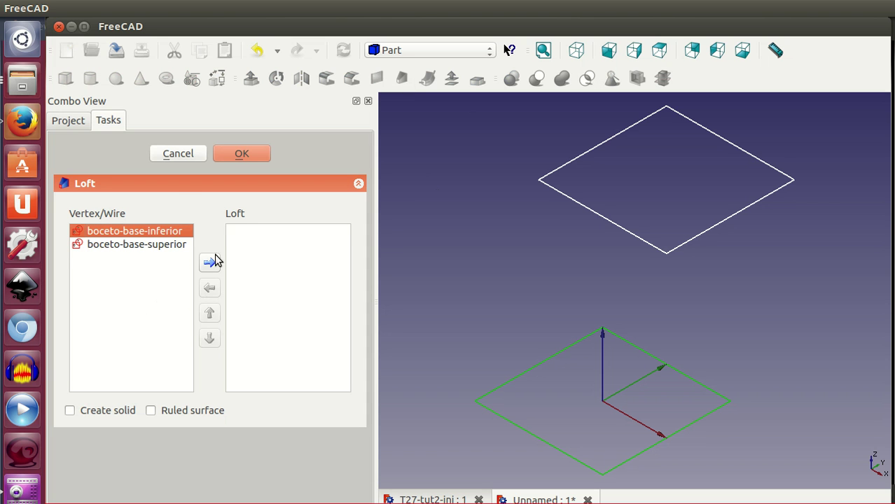
left_click(210, 262)
left_click(170, 233)
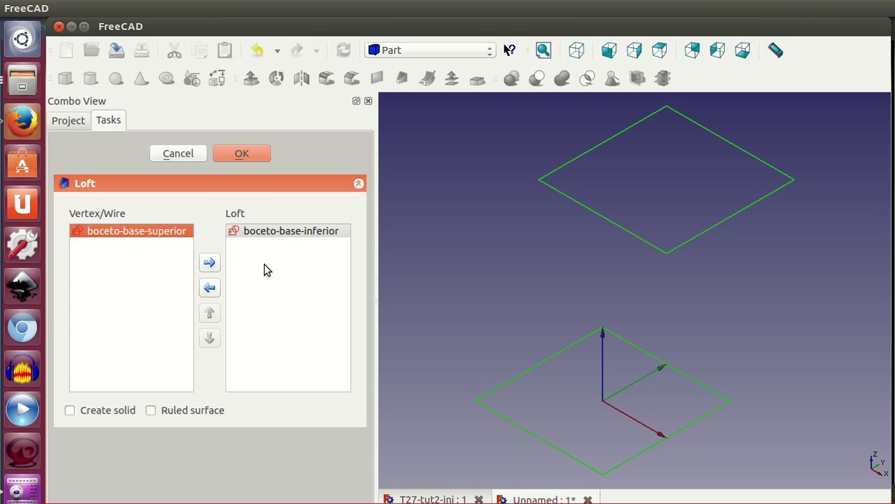
left_click(210, 263)
left_click(89, 412)
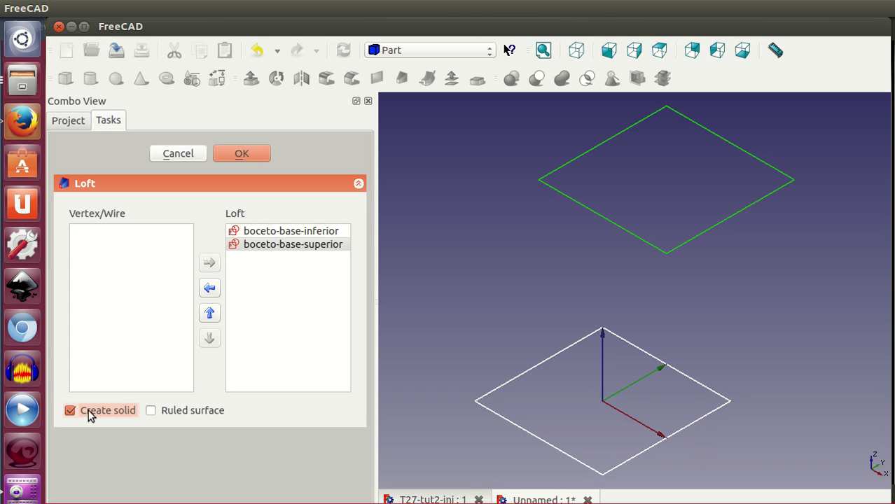
left_click(245, 153)
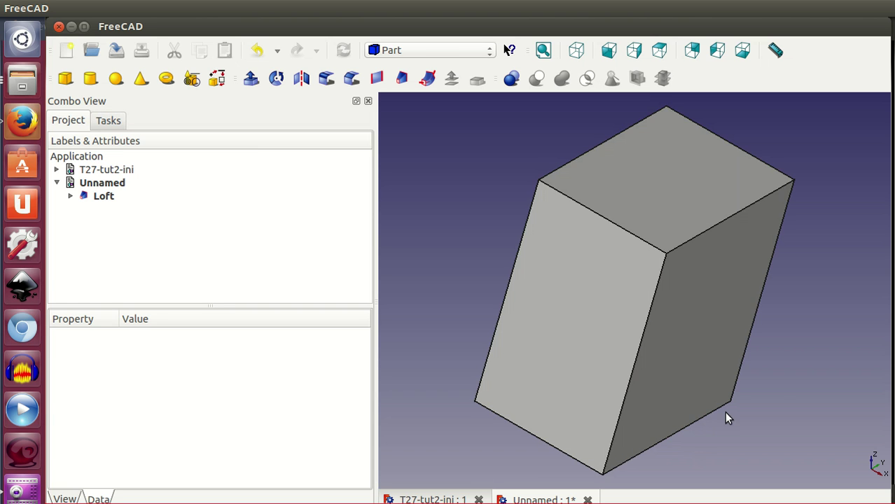
scroll(786, 374, "down", 1)
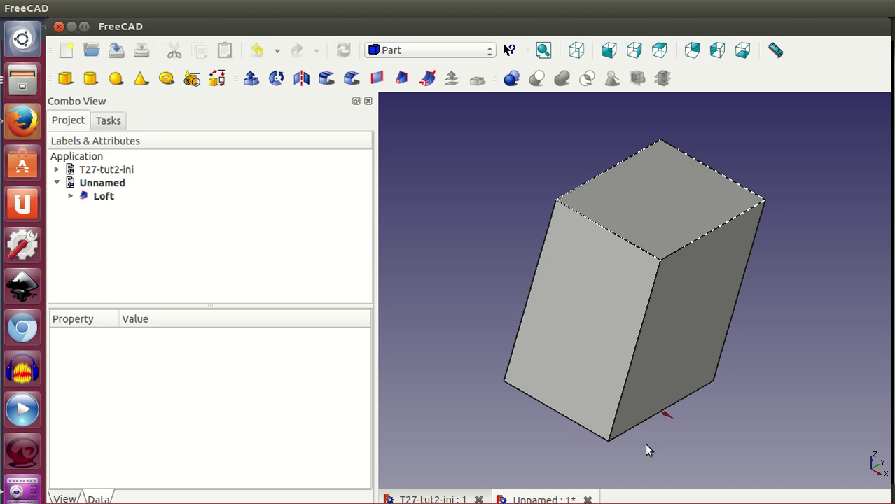
middle_click_drag(752, 393, 799, 366)
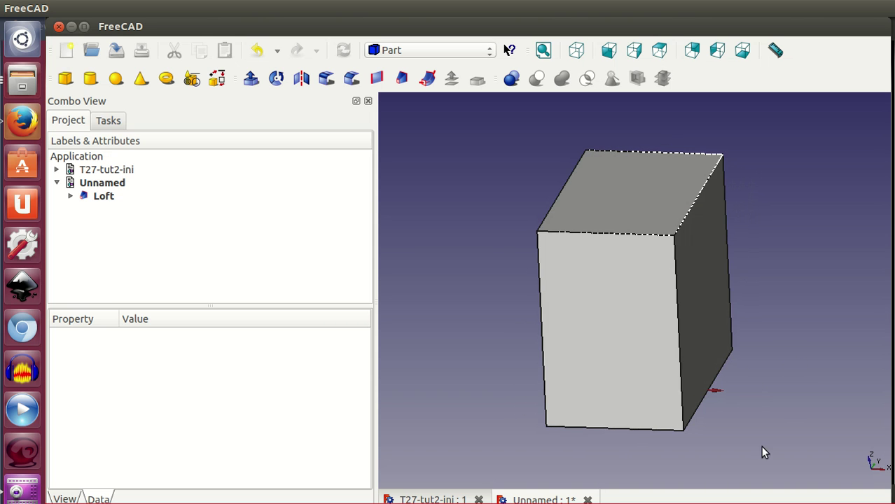
middle_click_drag(764, 452, 771, 288)
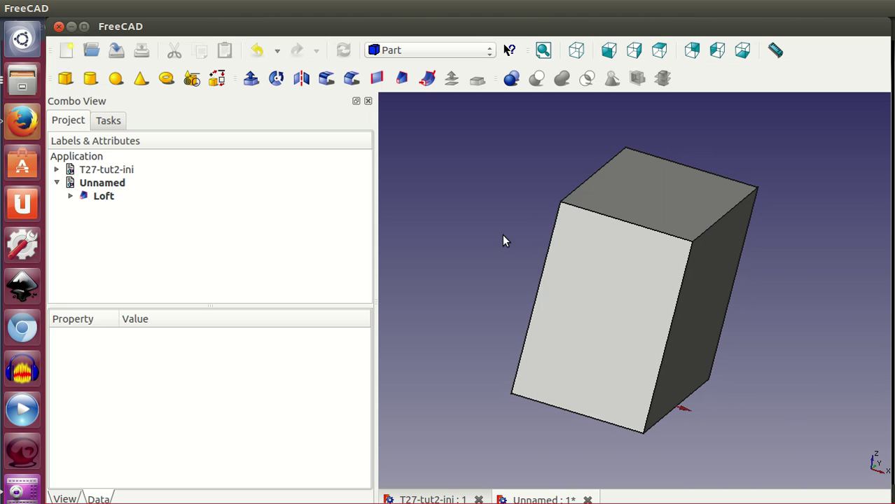
Set boceto-base-superior's Placement rotation to 45° about the Z axis
left_click(70, 196)
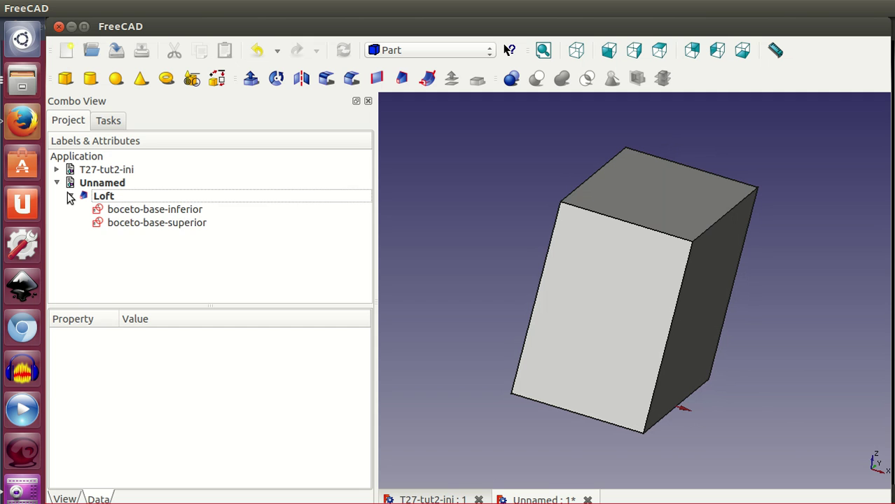
left_click(180, 224)
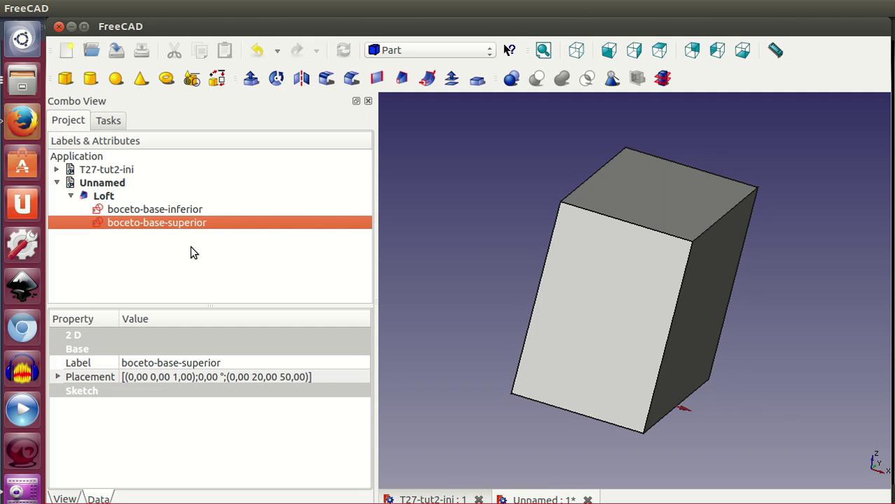
left_click(318, 376)
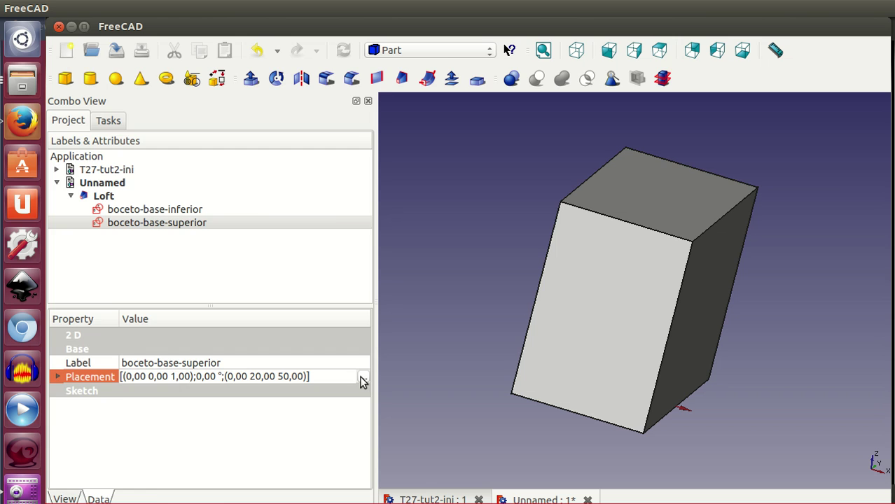
left_click(362, 378)
left_click(161, 362)
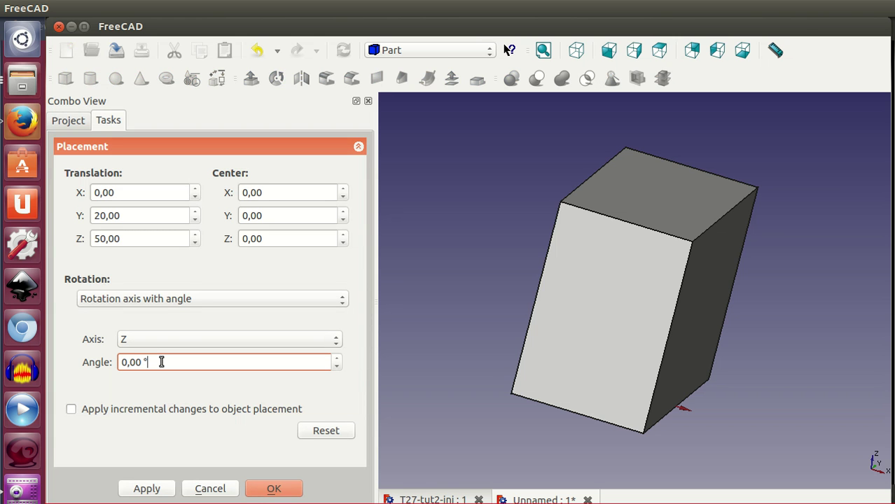
double_click(162, 362)
type("45")
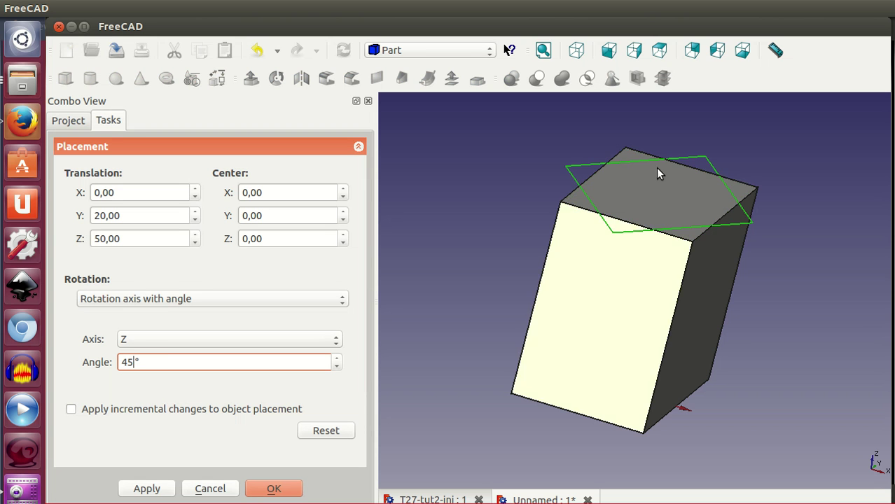
left_click(279, 491)
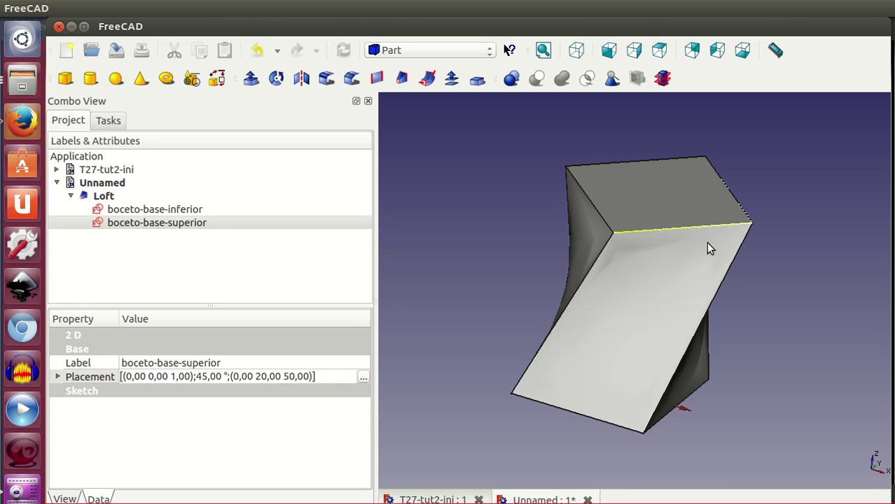
Orbit around the twisted loft, then switch to the T27-tut2-ini document
mouse_move(769, 399)
middle_mouse_down()
mouse_move(745, 386)
mouse_move(679, 402)
mouse_move(763, 389)
mouse_move(743, 344)
mouse_move(679, 370)
mouse_move(774, 390)
mouse_move(750, 384)
mouse_move(753, 306)
mouse_move(742, 315)
middle_mouse_up()
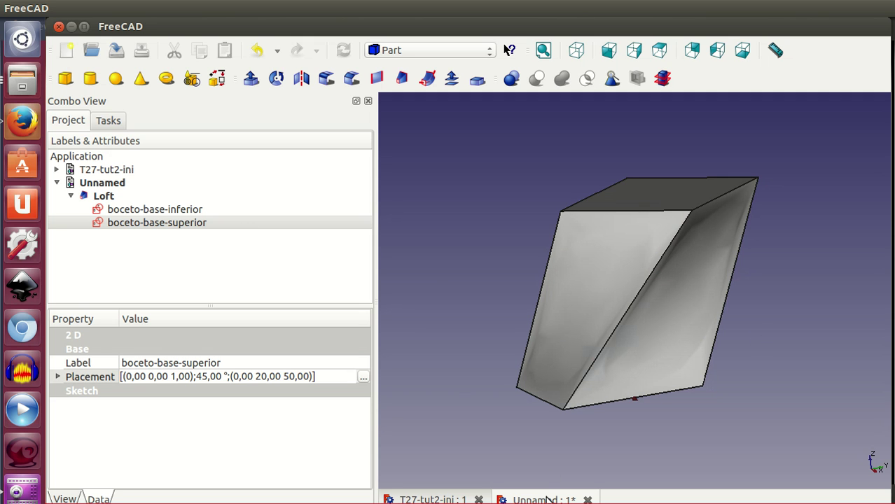
left_click(447, 498)
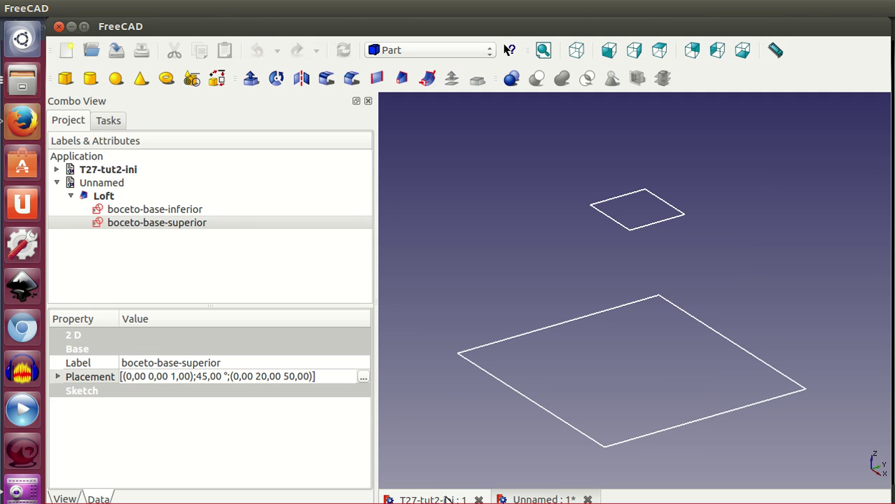
left_click(536, 496)
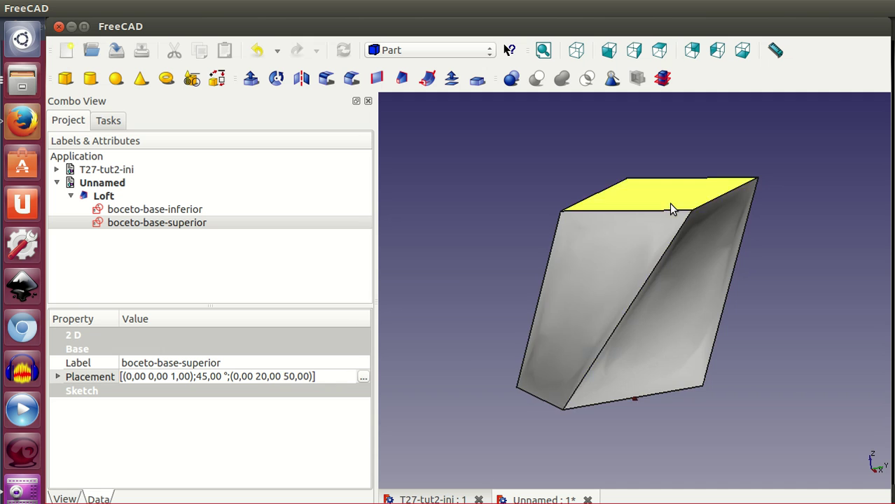
left_click(460, 500)
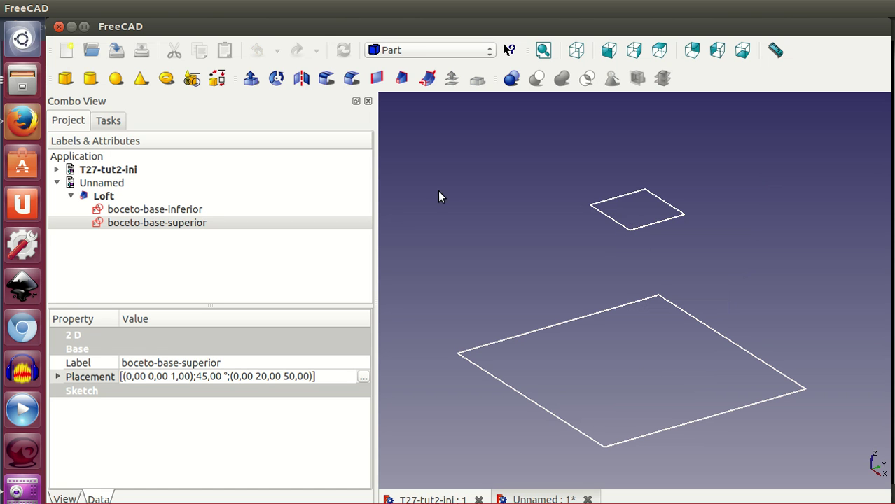
Loft Boceto-base-inferior to Boceto-base-superior in T27-tut2-ini as a solid frustum
left_click(57, 170)
left_click(119, 182)
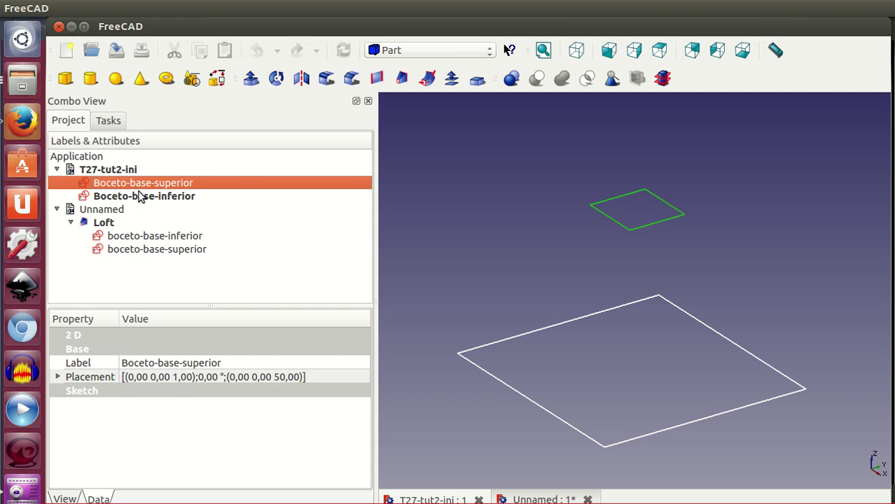
left_click(127, 171)
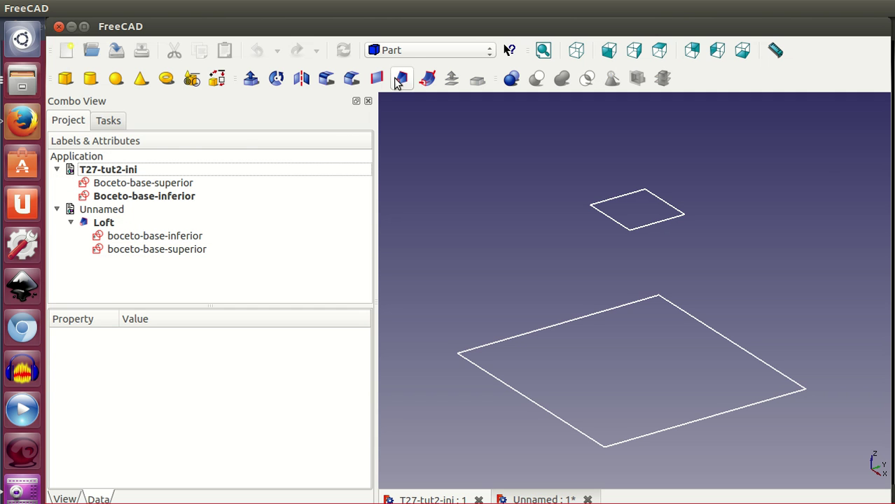
left_click(394, 79)
left_click(162, 245)
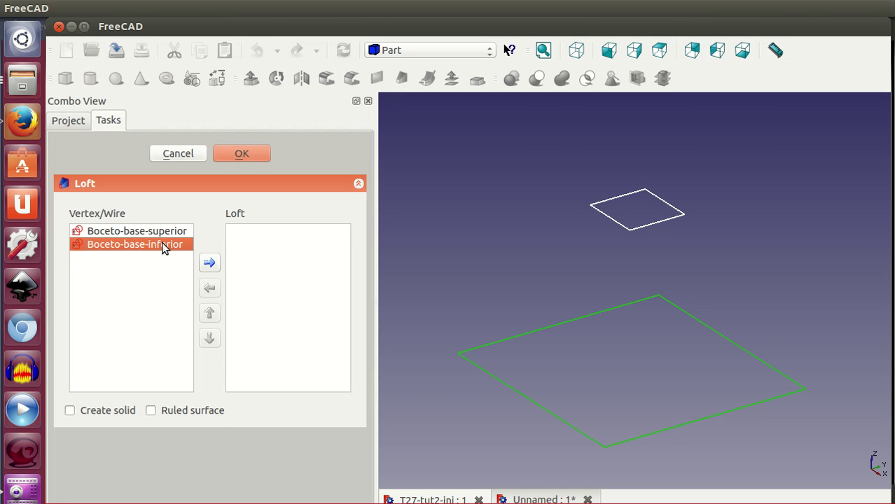
left_click(210, 264)
left_click(184, 232)
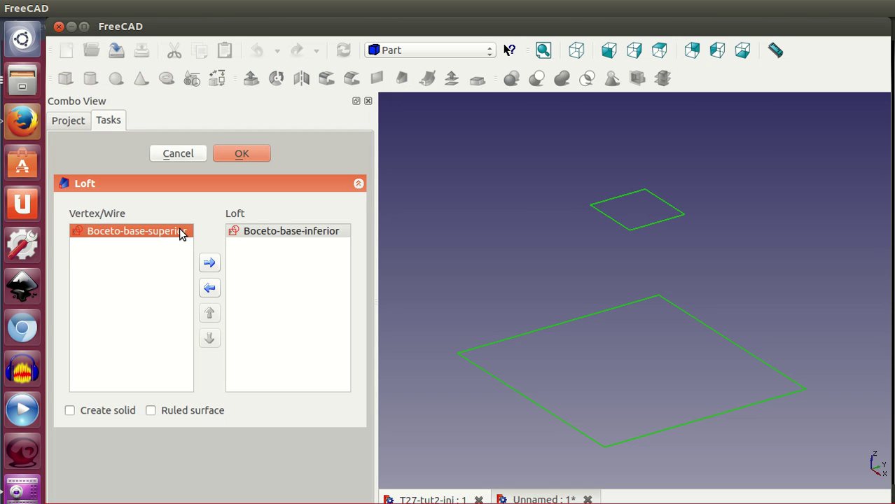
left_click(209, 264)
left_click(109, 411)
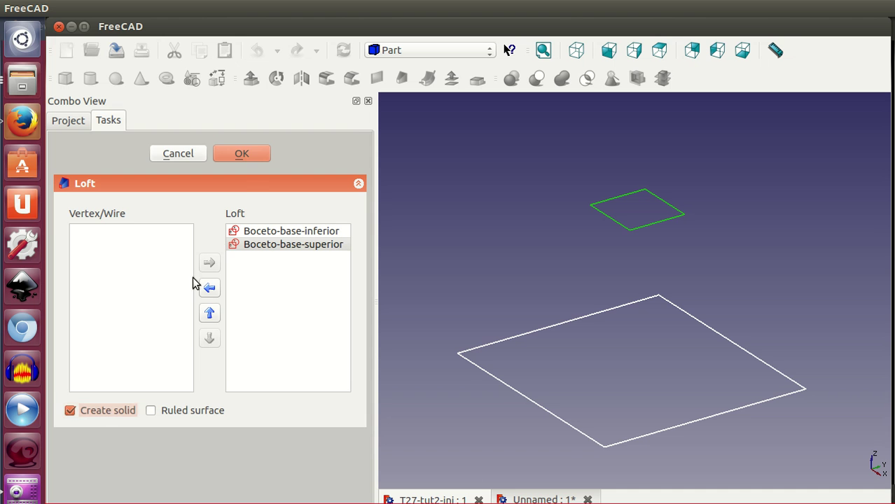
left_click(254, 155)
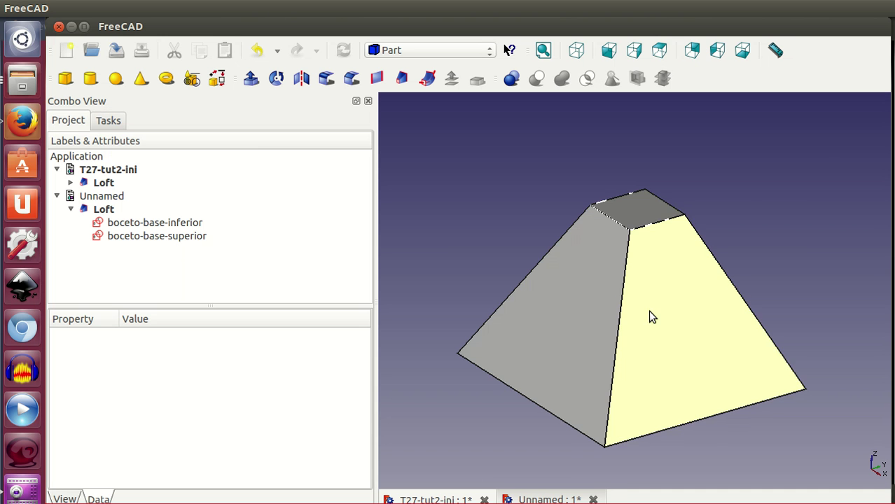
mouse_move(713, 414)
middle_mouse_down()
mouse_move(704, 405)
mouse_move(725, 416)
middle_mouse_up()
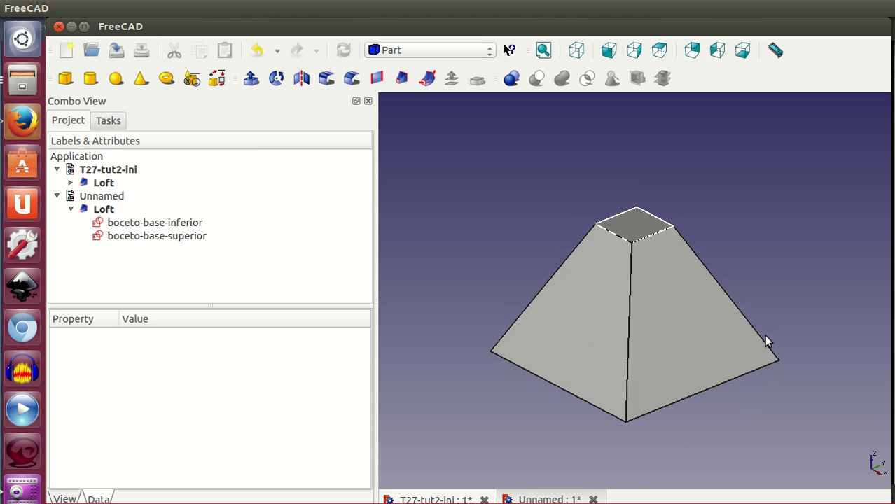
mouse_move(747, 320)
middle_mouse_down()
mouse_move(723, 285)
mouse_move(757, 295)
mouse_move(787, 290)
mouse_move(711, 430)
mouse_move(762, 408)
middle_mouse_up()
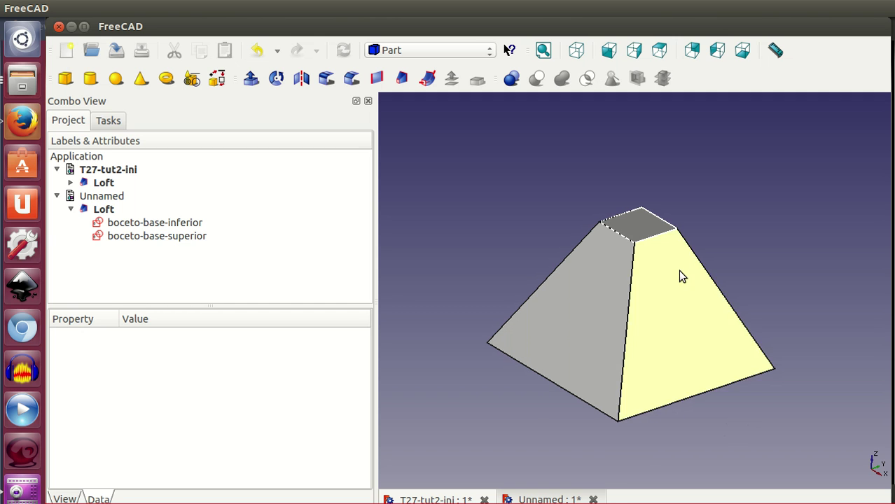
middle_click_drag(744, 405, 733, 407)
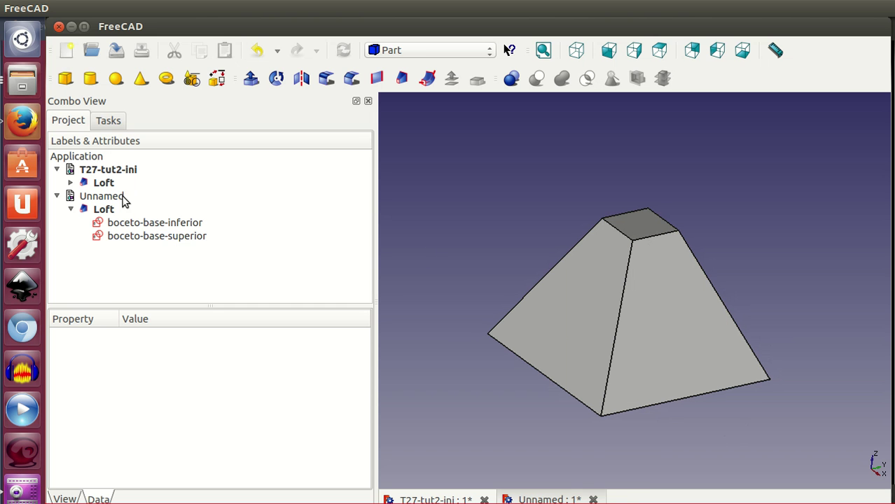
Delete the small square from the Boceto-base-superior sketch
left_click(71, 183)
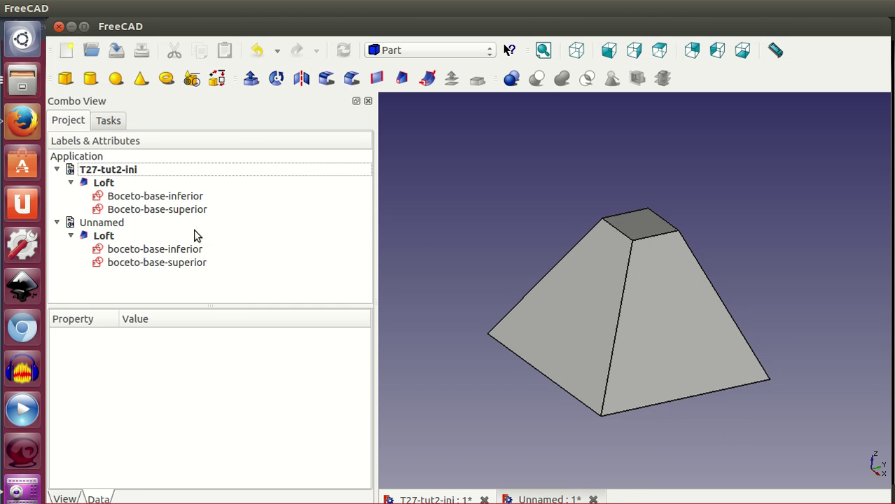
double_click(176, 210)
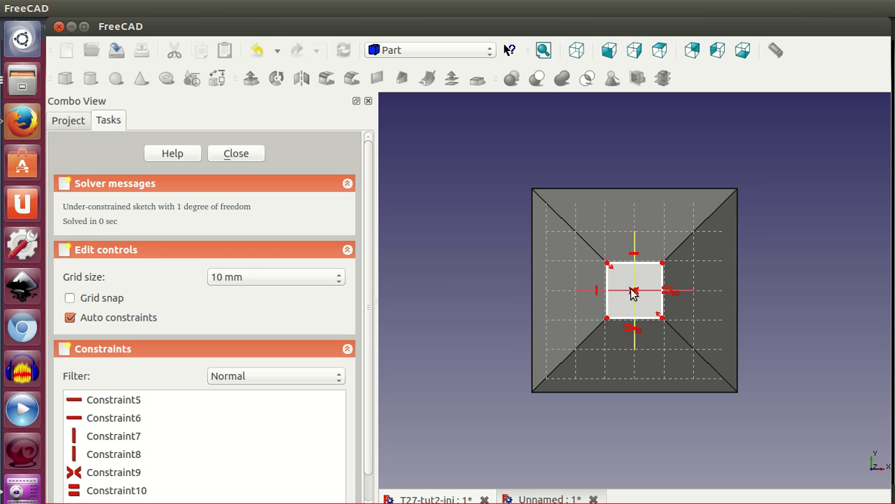
scroll(634, 290, "up", 1)
left_click_drag(561, 234, 710, 374)
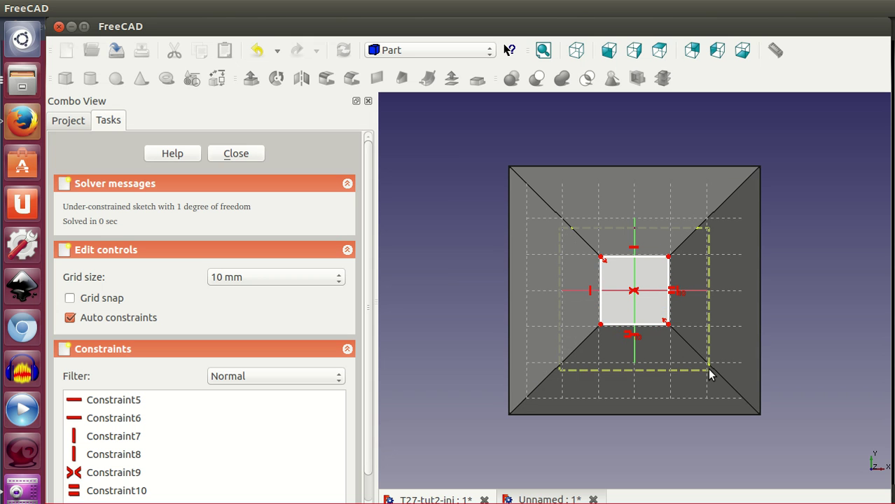
key("Delete")
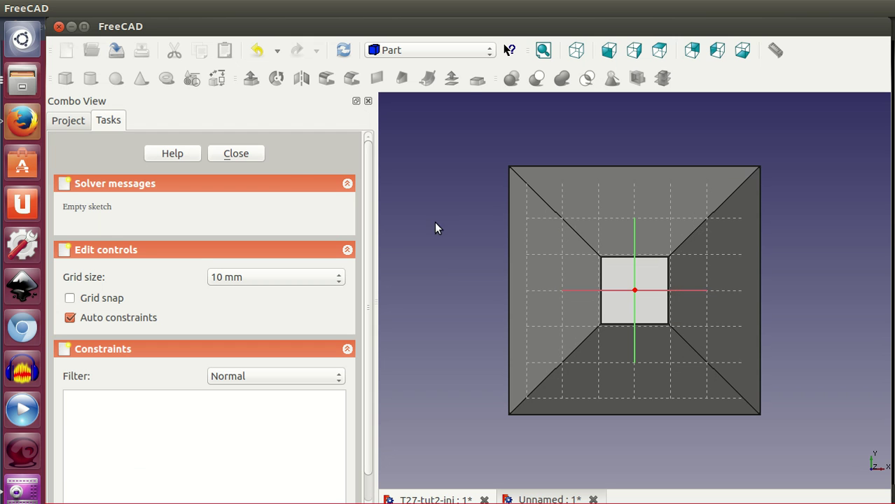
left_click(239, 158)
In Part Design, draw an origin-centred circle in Boceto-base-superior and close the sketch
double_click(187, 211)
left_click(405, 47)
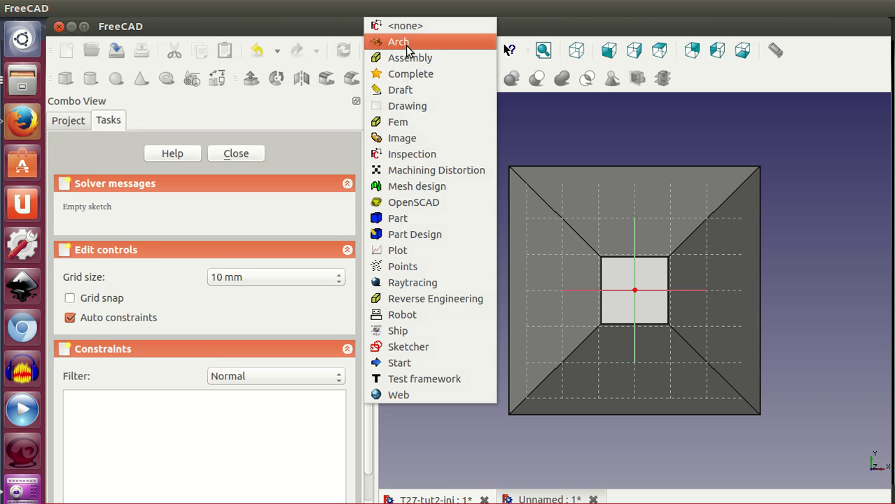
left_click(423, 233)
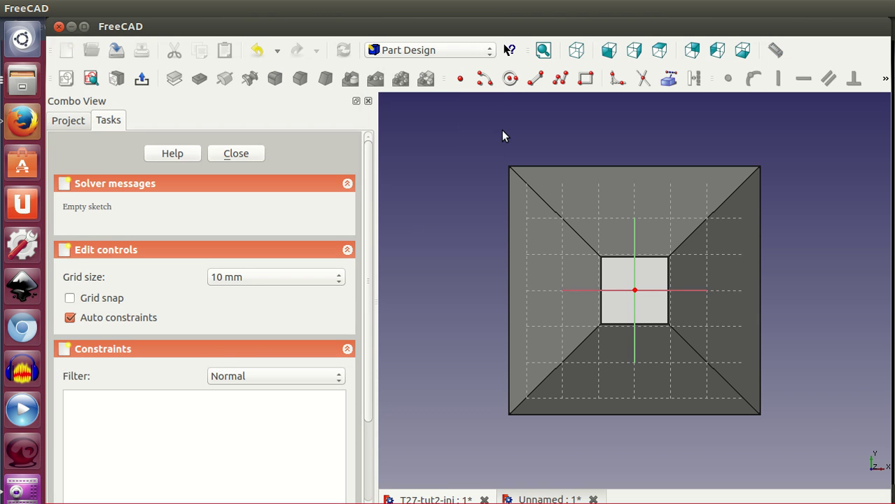
left_click(511, 78)
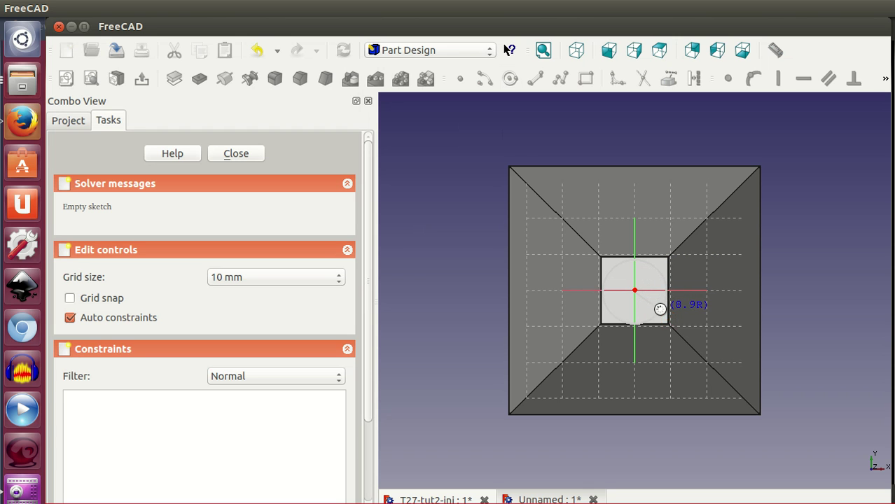
left_click(660, 309)
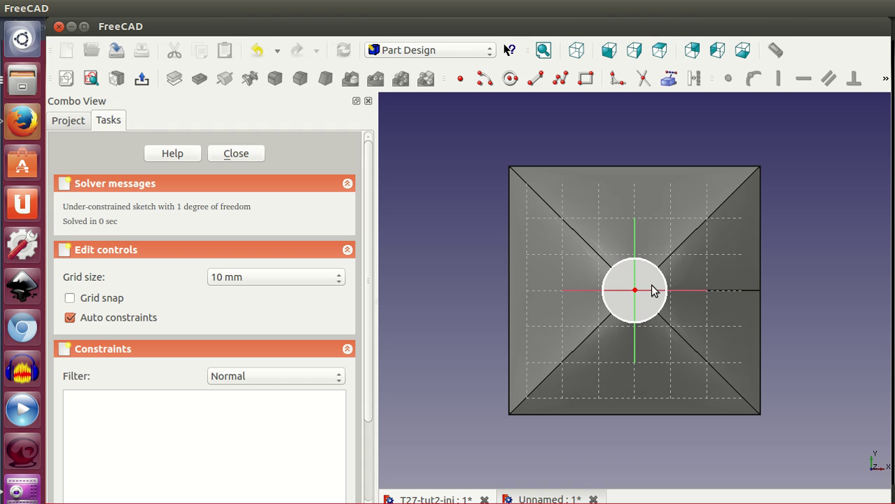
left_click(241, 154)
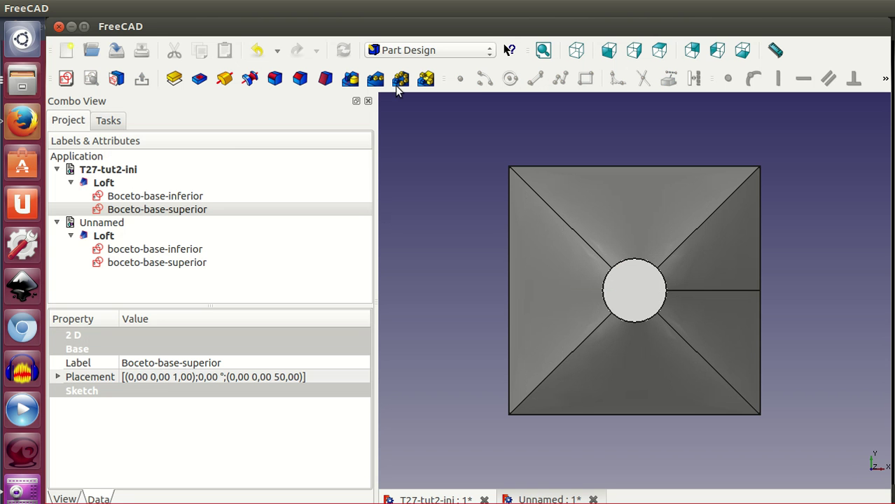
Orbit the square-to-circle loft from an isometric view and select it in the tree
left_click(578, 51)
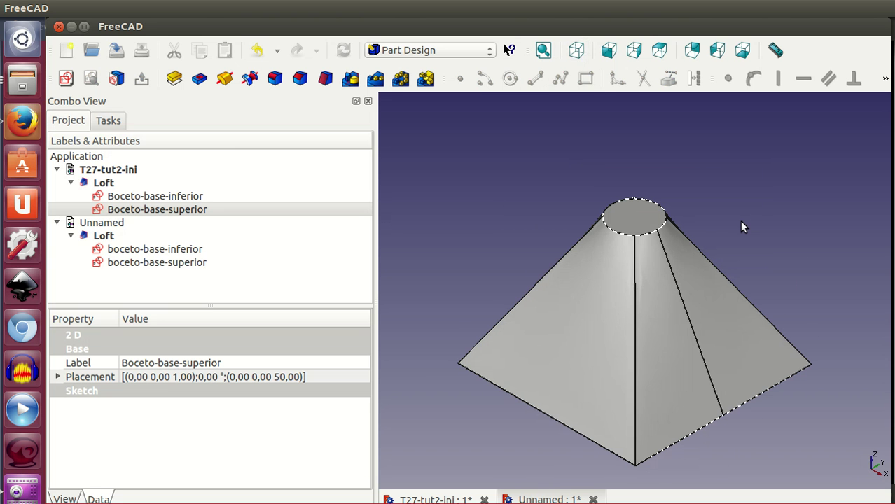
scroll(742, 226, "down", 2)
mouse_move(737, 413)
middle_mouse_down()
mouse_move(709, 380)
mouse_move(609, 380)
mouse_move(739, 394)
mouse_move(568, 397)
middle_mouse_up()
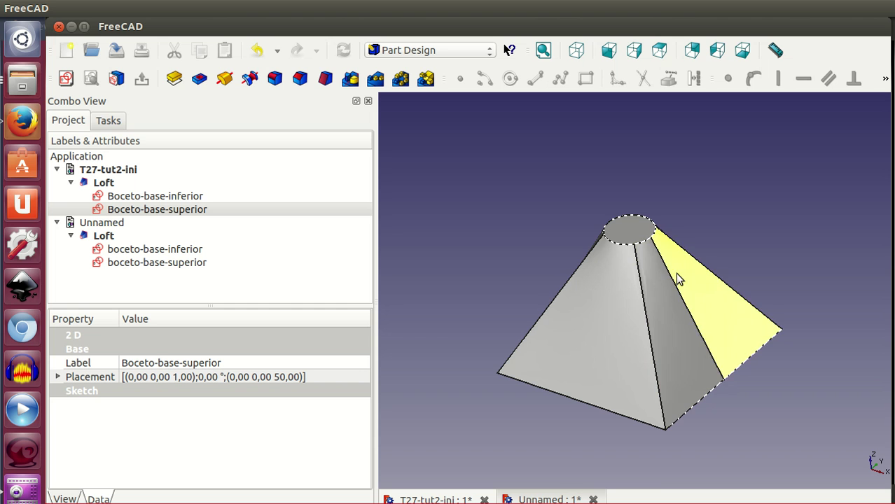
mouse_move(516, 414)
middle_mouse_down()
mouse_move(581, 410)
mouse_move(614, 225)
mouse_move(586, 374)
mouse_move(693, 330)
mouse_move(499, 328)
mouse_move(703, 262)
mouse_move(671, 361)
mouse_move(699, 402)
mouse_move(752, 339)
mouse_move(781, 208)
mouse_move(789, 208)
middle_mouse_up()
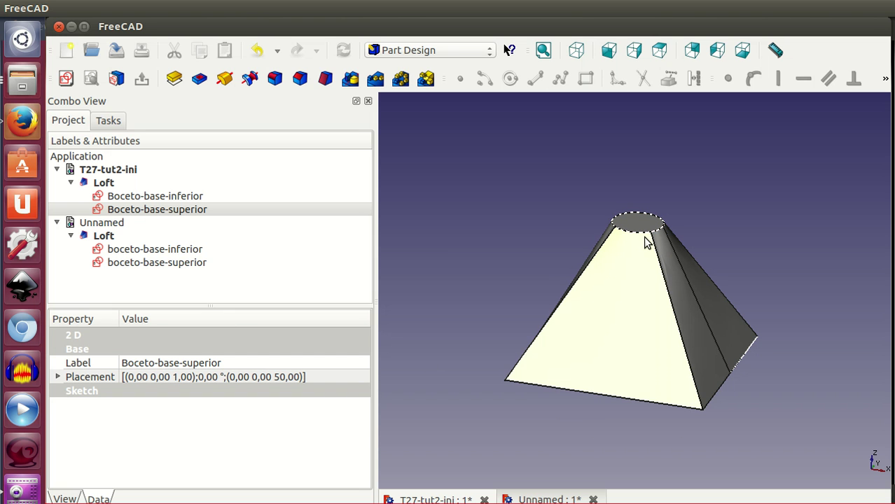
left_click(146, 183)
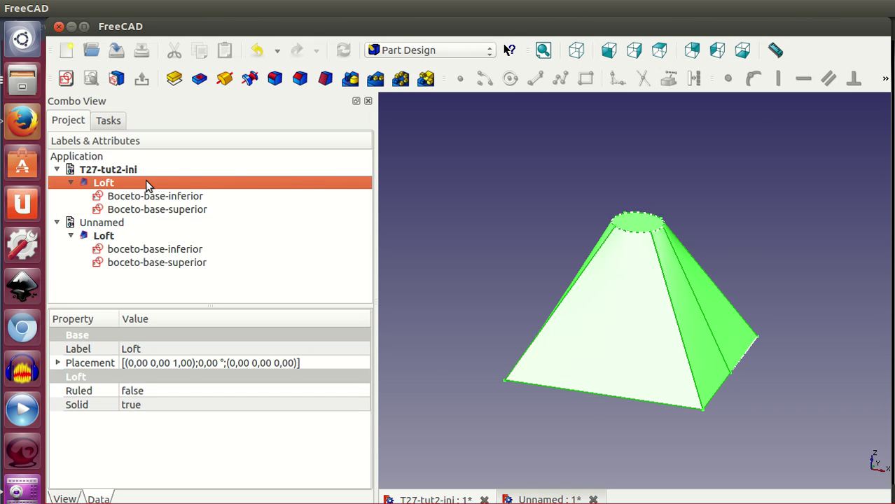
Delete the Loft, keeping its sketches, and duplicate Boceto-base-inferior as Boceto-base-inferior001
key("Delete")
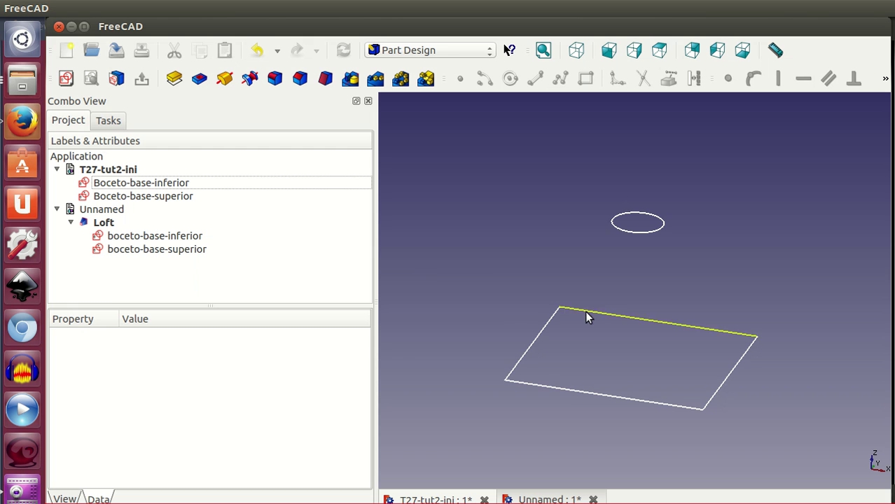
scroll(641, 313, "down", 2)
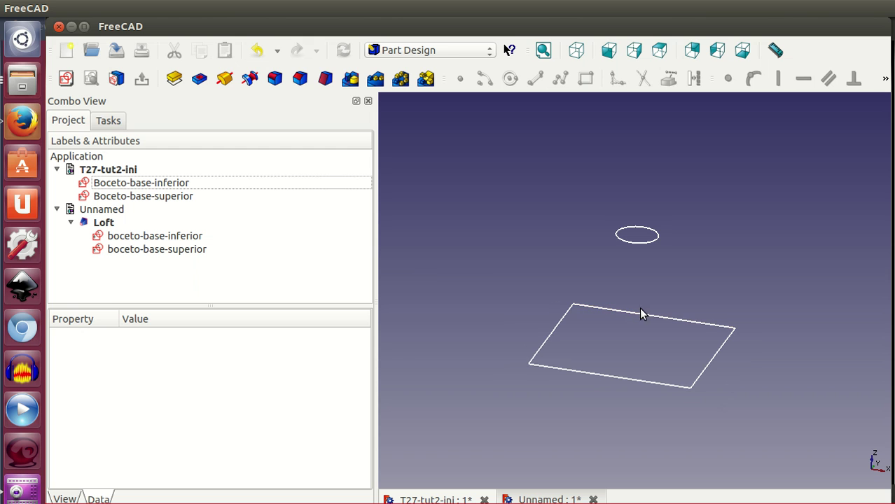
left_click(182, 184)
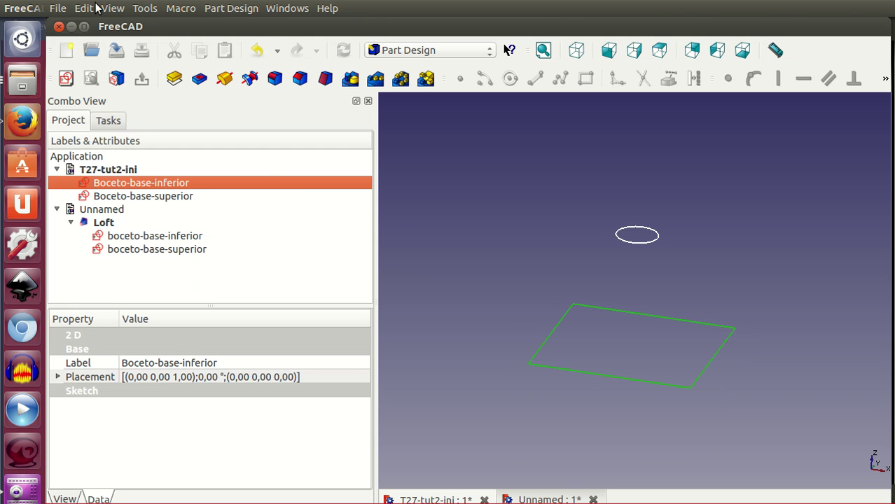
left_click(87, 8)
left_click(133, 110)
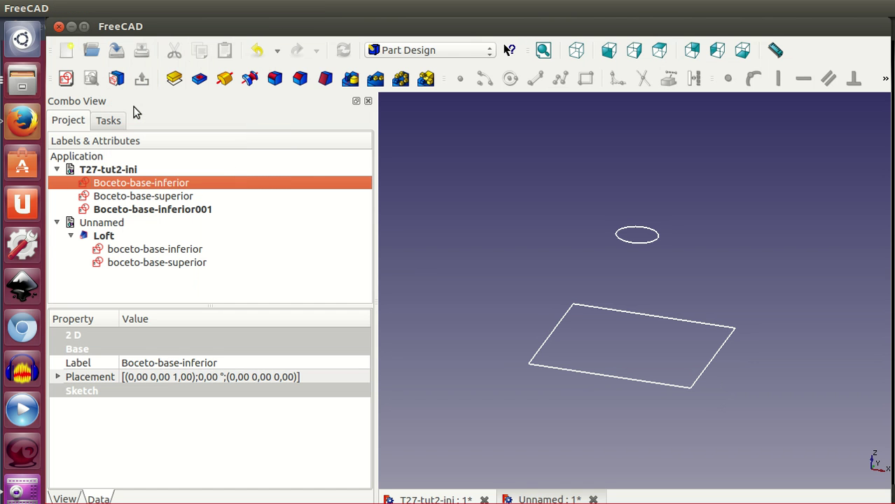
left_click(321, 377)
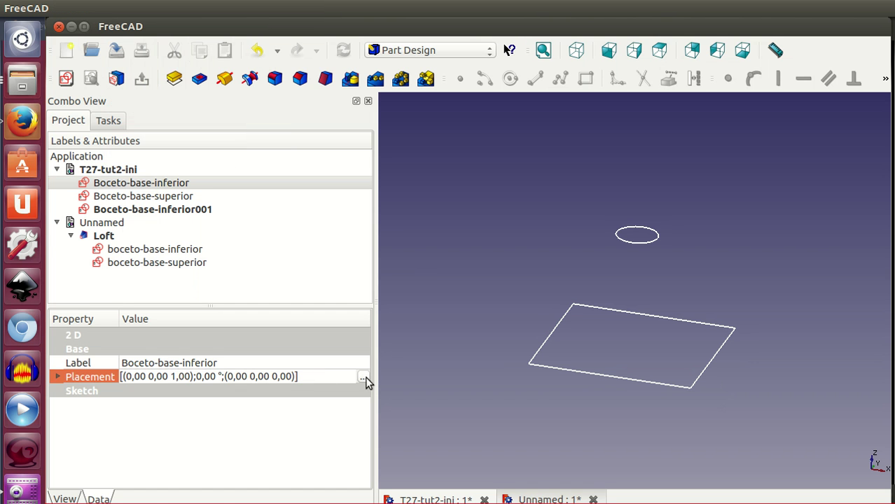
Set Boceto-base-inferior's placement Translation Z to 100 and view the sketches in isometric
left_click(366, 377)
left_click(163, 241)
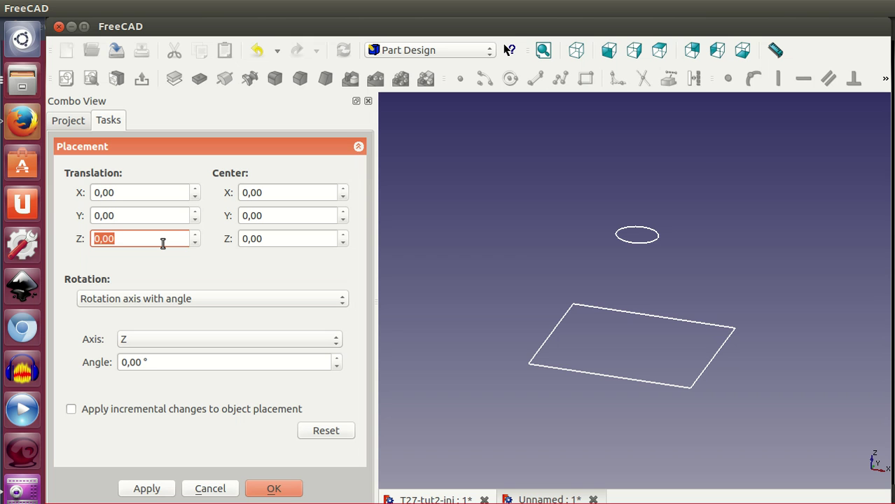
type("100")
key("Return")
left_click(543, 50)
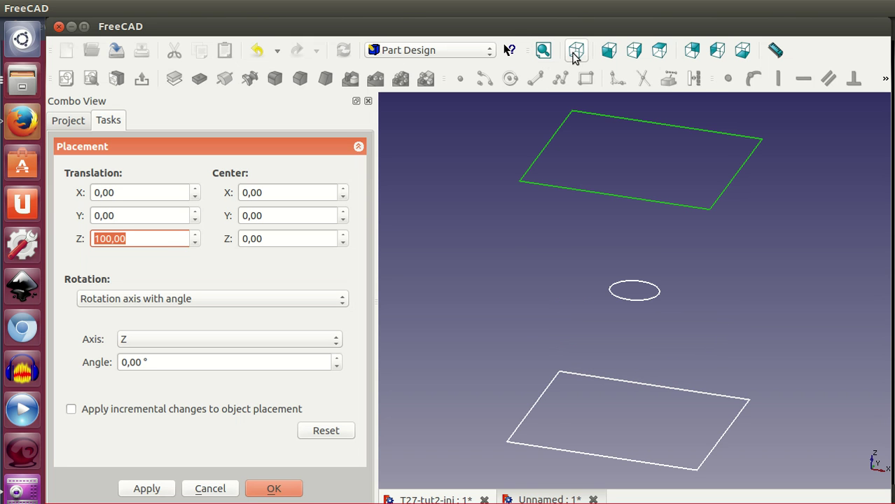
left_click(576, 50)
left_click(284, 488)
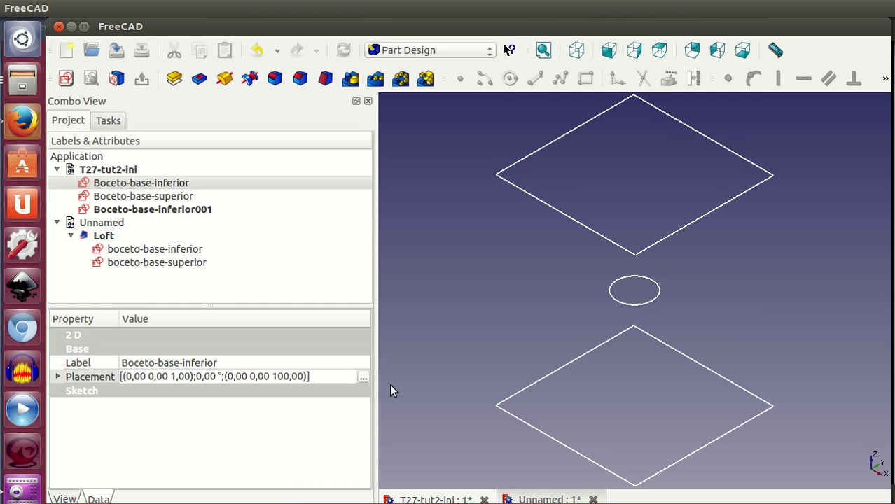
scroll(468, 303, "down", 1)
scroll(468, 304, "down", 1)
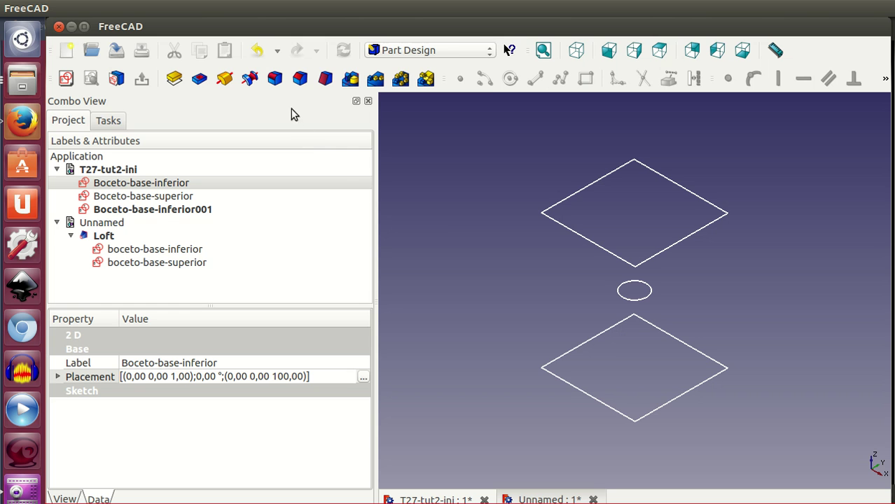
In the Part workbench, start a loft with the bottom square sketch as first profile
left_click(408, 52)
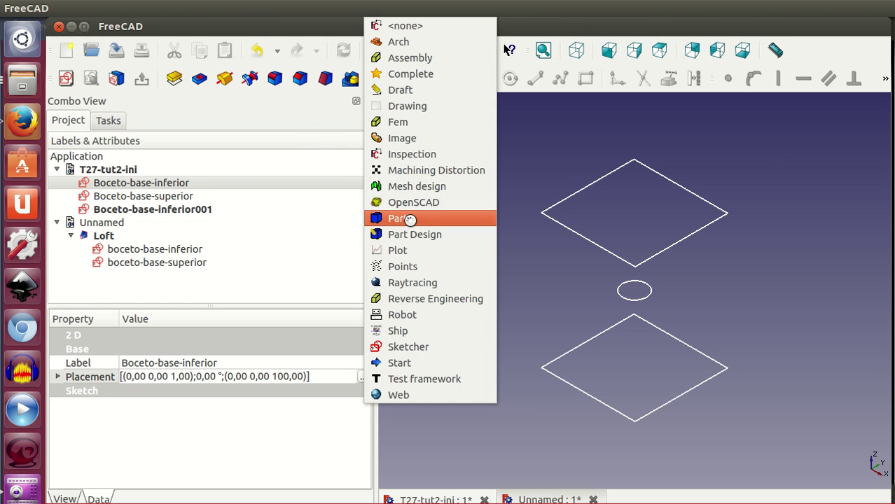
left_click(409, 219)
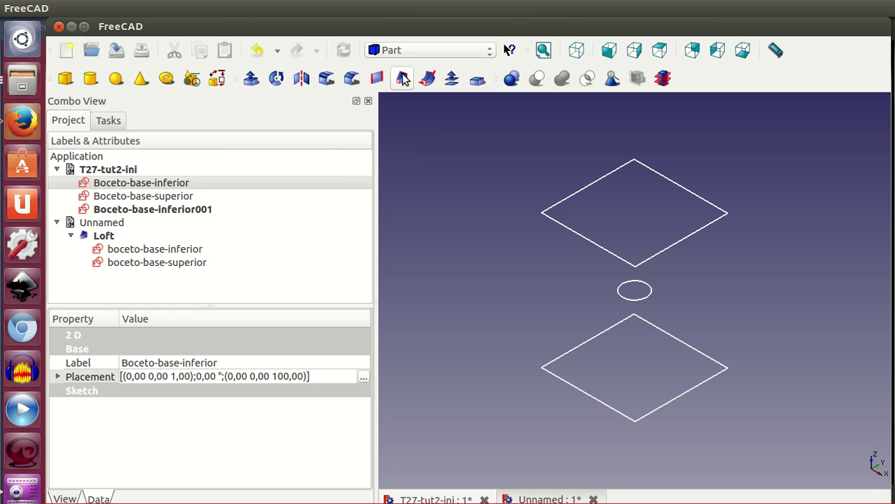
left_click(402, 78)
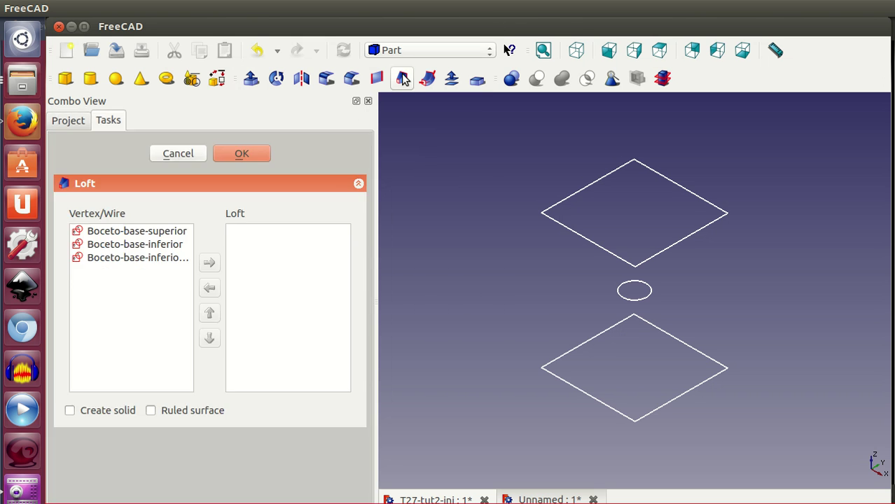
left_click(164, 258)
left_click(210, 264)
left_click(176, 245)
Add Boceto-base-superior and the raised Boceto-base-inferior, enable Create solid, and create the loft
left_click(172, 230)
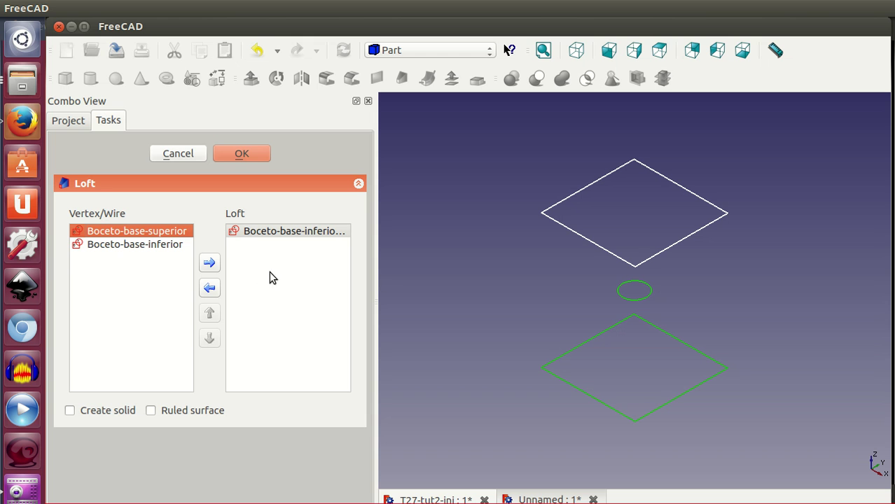
left_click(212, 263)
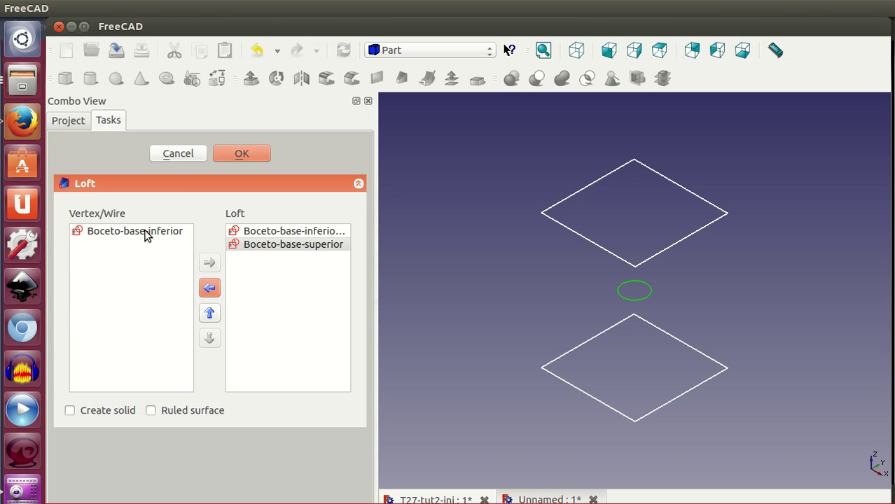
left_click(145, 232)
left_click(210, 263)
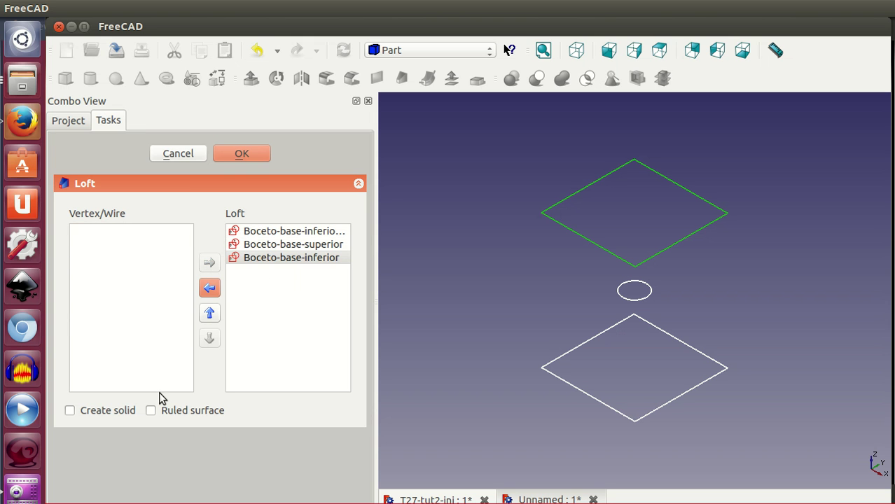
left_click(119, 411)
left_click(239, 153)
Inspect the hourglass loft in isometric, then expand it to show its three sketches and properties
mouse_move(658, 422)
middle_mouse_down()
mouse_move(653, 411)
mouse_move(625, 420)
middle_mouse_up()
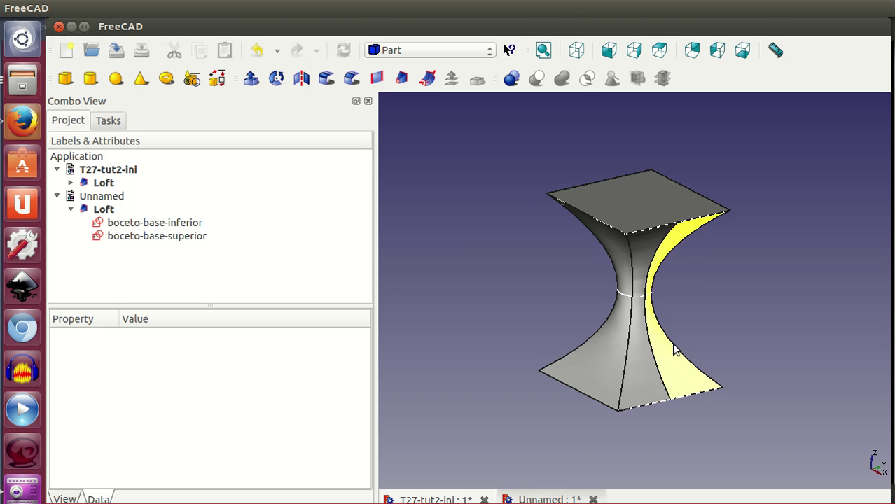
mouse_move(672, 401)
middle_mouse_down()
mouse_move(657, 321)
mouse_move(687, 329)
middle_mouse_up()
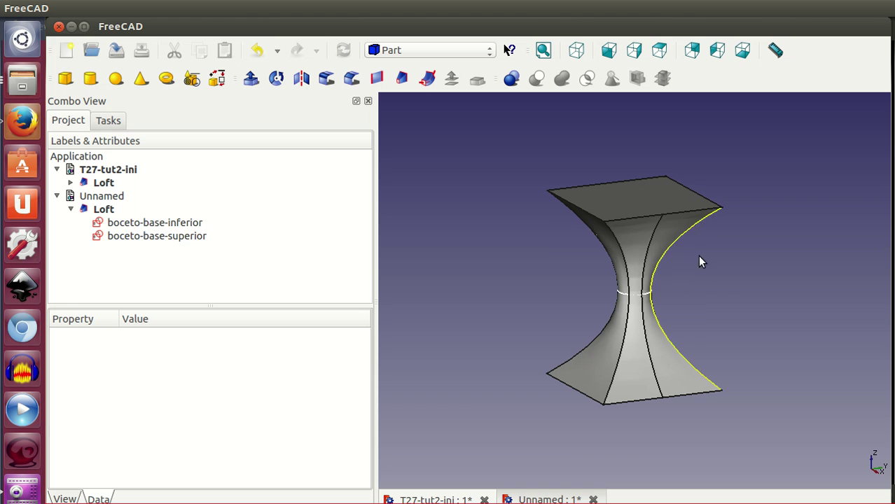
scroll(740, 342, "up", 1)
left_click(577, 52)
left_click(544, 50)
mouse_move(709, 292)
middle_mouse_down()
mouse_move(680, 260)
mouse_move(771, 305)
mouse_move(741, 334)
middle_mouse_up()
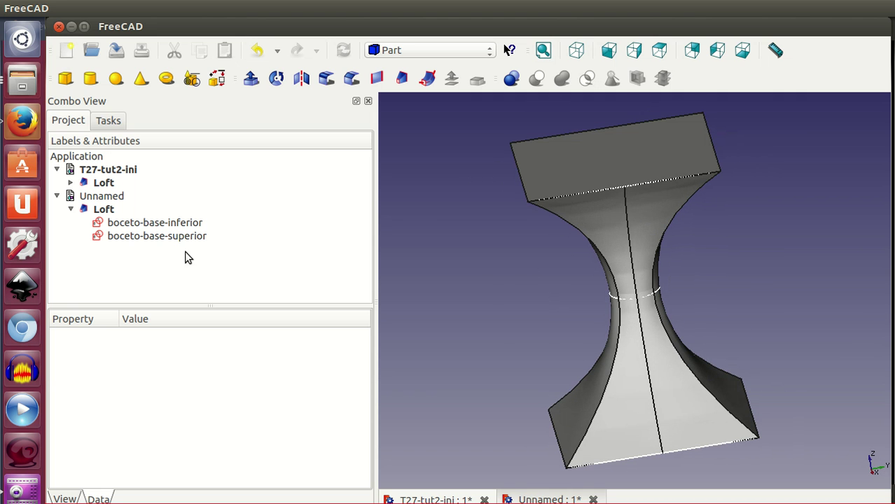
left_click(112, 185)
left_click(70, 183)
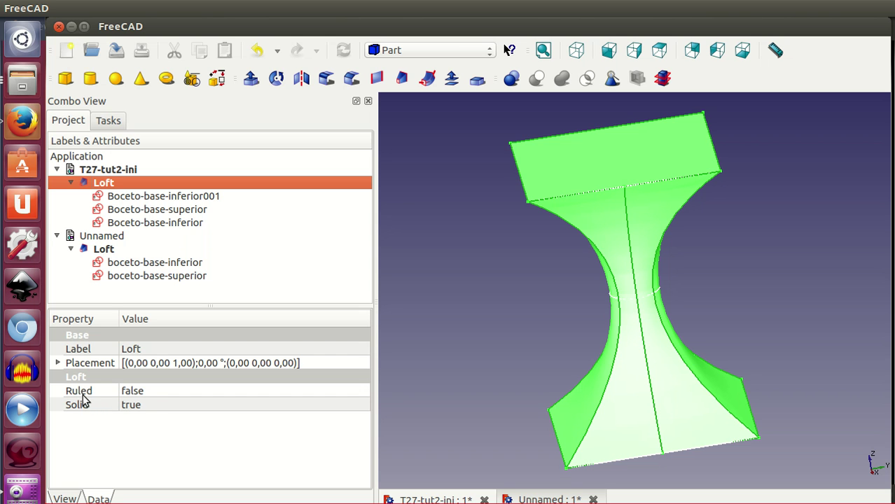
Set the loft's Ruled property to true for flat straight faces
left_click(149, 391)
left_click(149, 391)
left_click(147, 408)
left_click(409, 337)
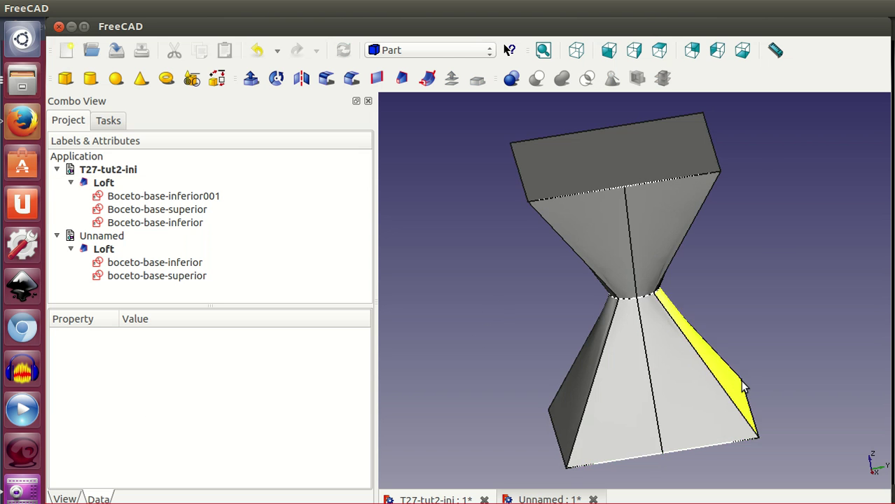
middle_click_drag(734, 378, 738, 348)
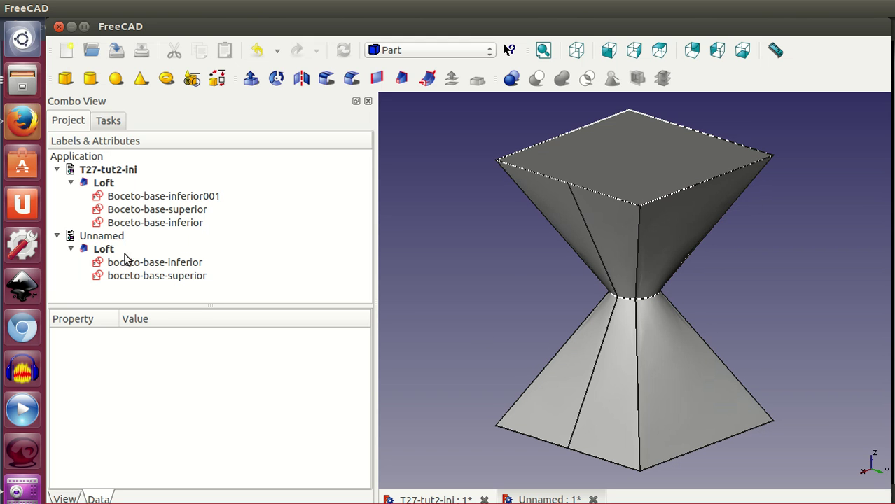
Set the loft's Solid property to false and look inside the open shell
left_click(101, 185)
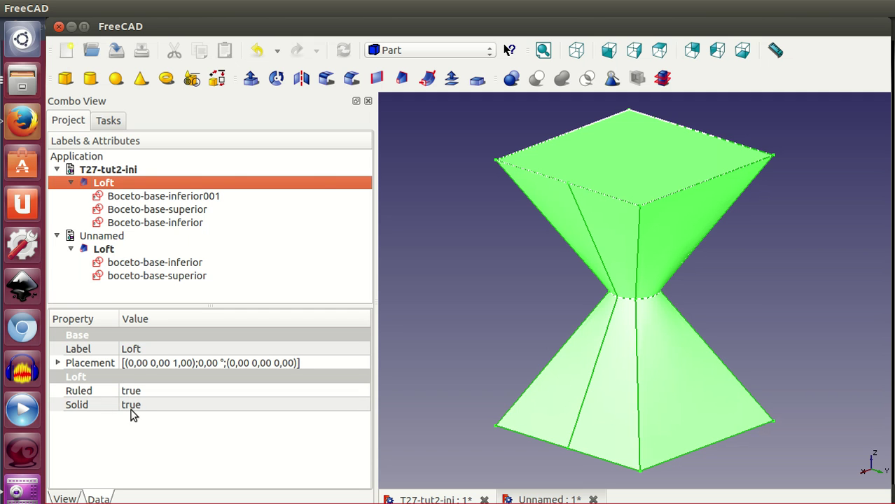
left_click(138, 409)
left_click(147, 404)
left_click(146, 387)
left_click(563, 332)
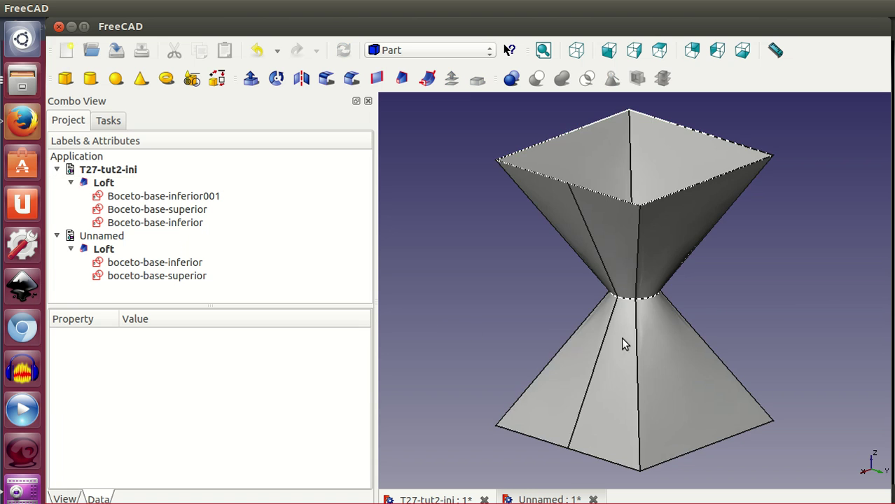
mouse_move(728, 294)
middle_mouse_down()
mouse_move(682, 386)
mouse_move(599, 339)
mouse_move(737, 295)
middle_mouse_up()
Set the loft's Solid property back to true
left_click(115, 185)
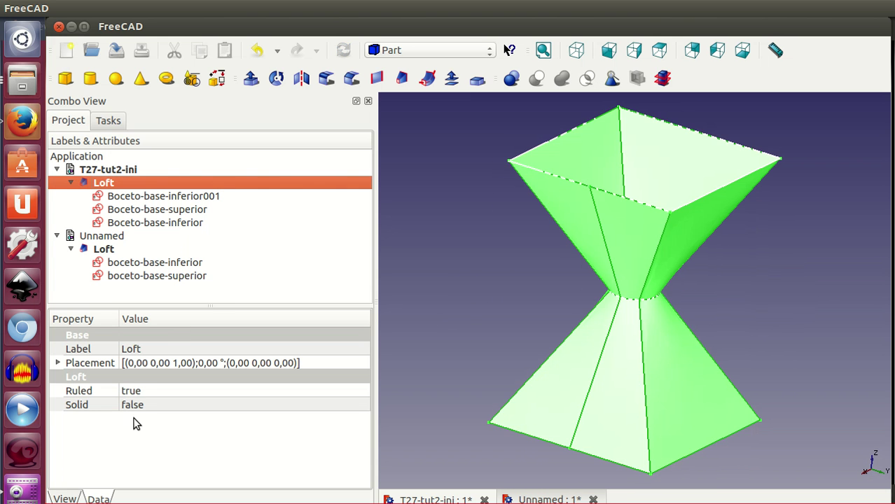
left_click(137, 409)
left_click(150, 411)
left_click(148, 420)
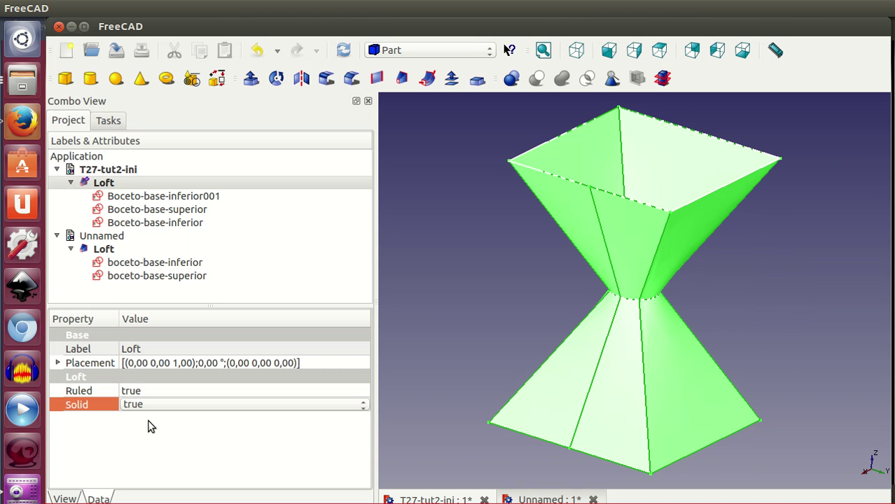
Set the loft's Solid property to false, leaving an open shell
left_click(467, 306)
mouse_move(468, 306)
middle_mouse_down()
mouse_move(723, 287)
mouse_move(698, 333)
mouse_move(743, 289)
middle_mouse_up()
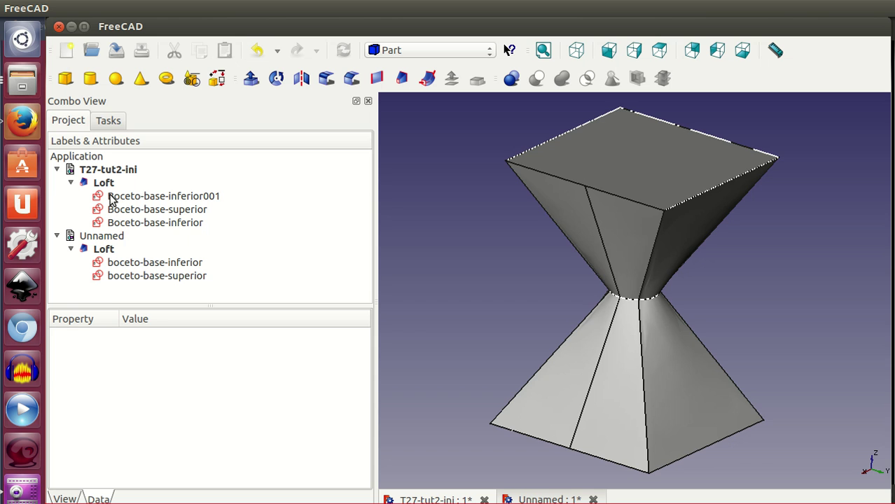
left_click(107, 186)
left_click(143, 407)
left_click(142, 406)
left_click(144, 390)
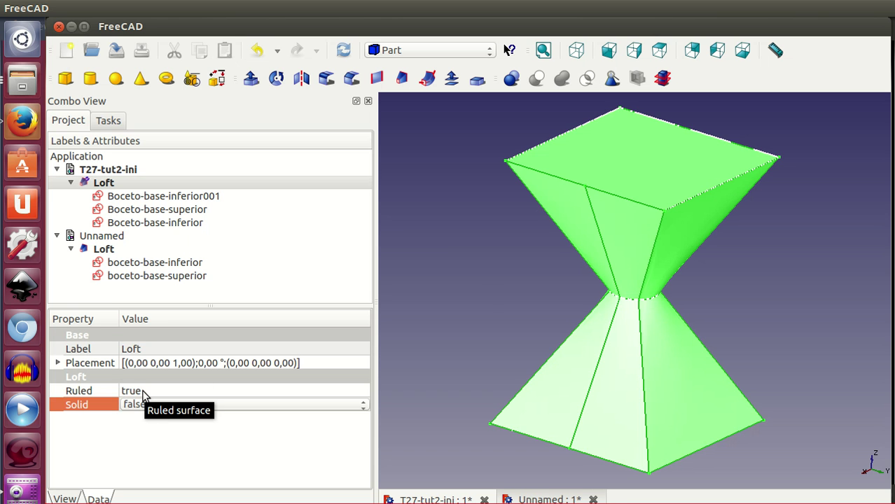
left_click(493, 300)
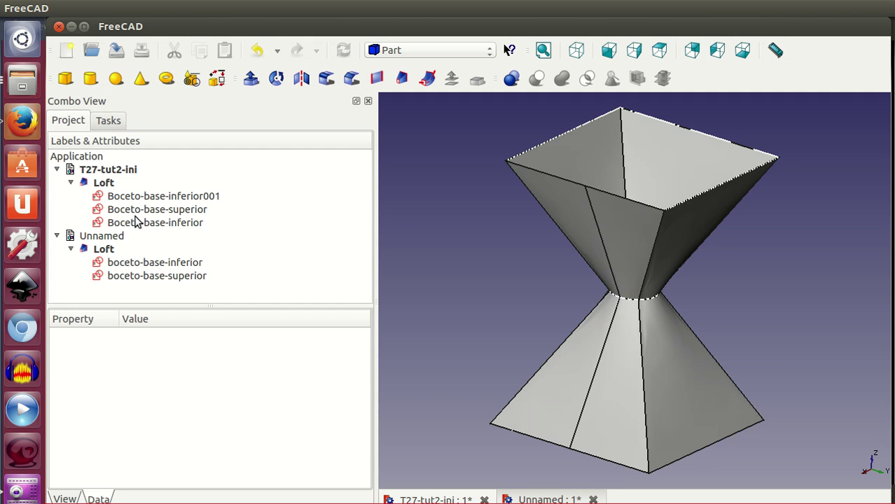
Set the loft's Ruled property to false so its faces curve smoothly
left_click(105, 183)
left_click(141, 396)
left_click(141, 397)
left_click(144, 376)
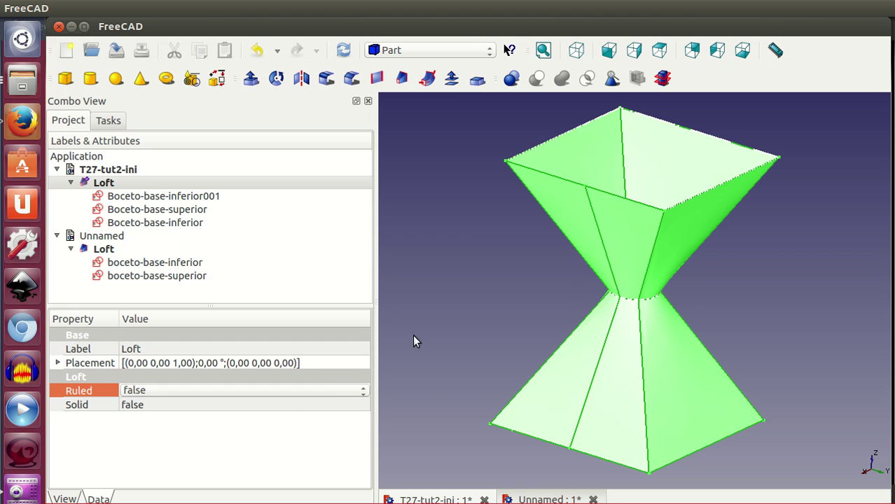
left_click(430, 371)
mouse_move(701, 315)
middle_mouse_down()
mouse_move(612, 393)
mouse_move(733, 317)
middle_mouse_up()
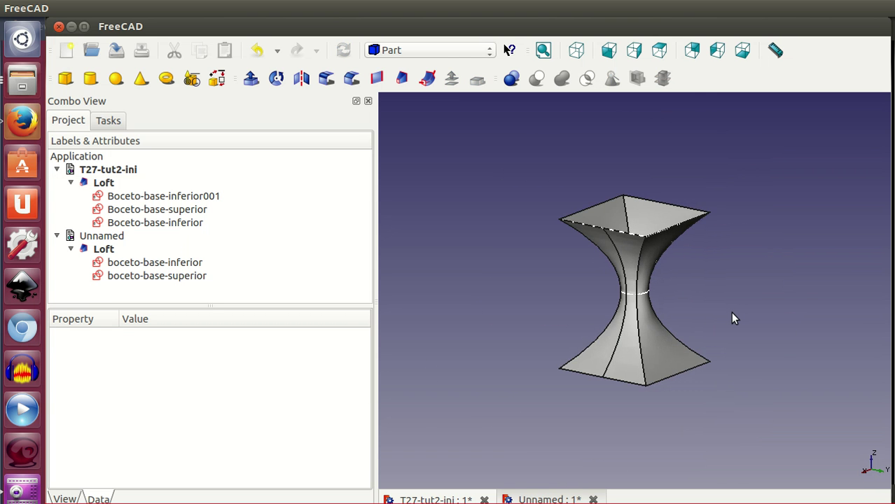
scroll(730, 322, "up", 1)
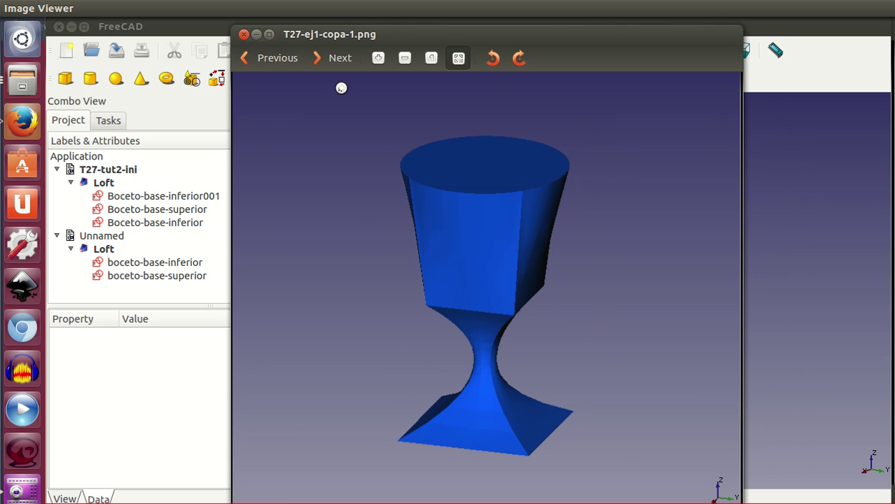
Compare the goblet's sketch-profile image T27-ej1-copa-2.png with its solid render
left_click(334, 59)
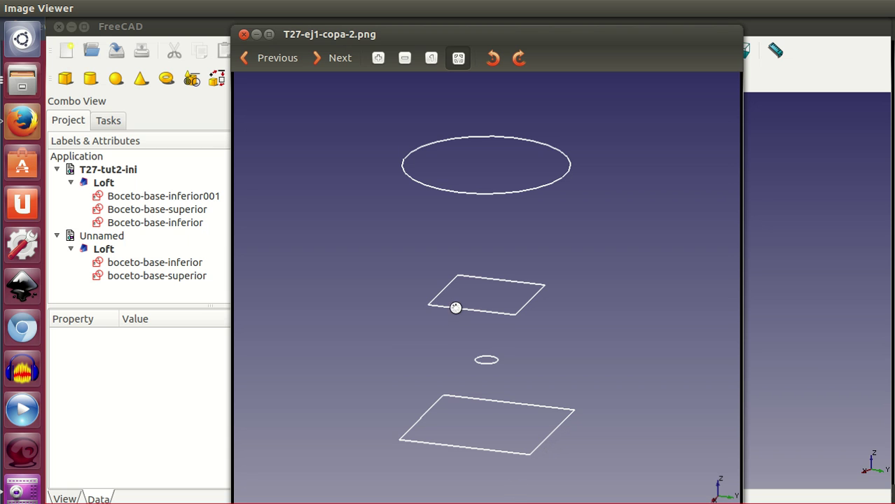
key("super+ctrl+f")
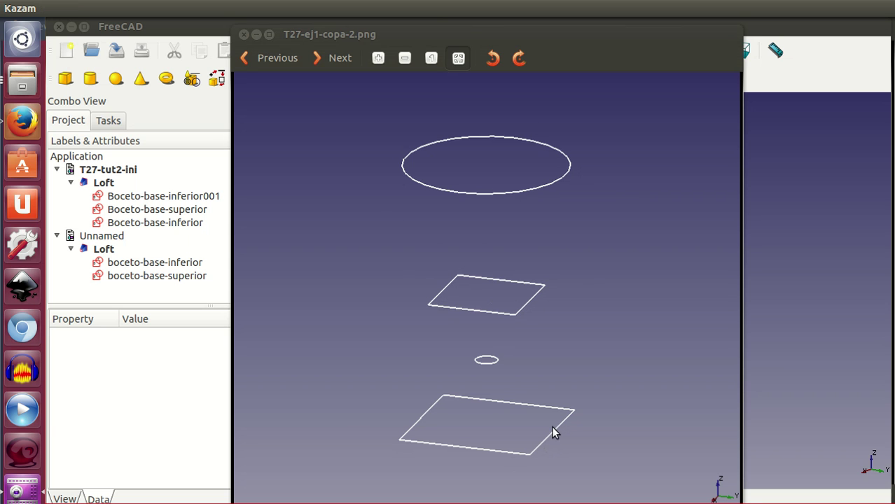
left_click(273, 60)
Browse the volcano exercise images, comparing its solid render and sketch outlines
left_click(343, 61)
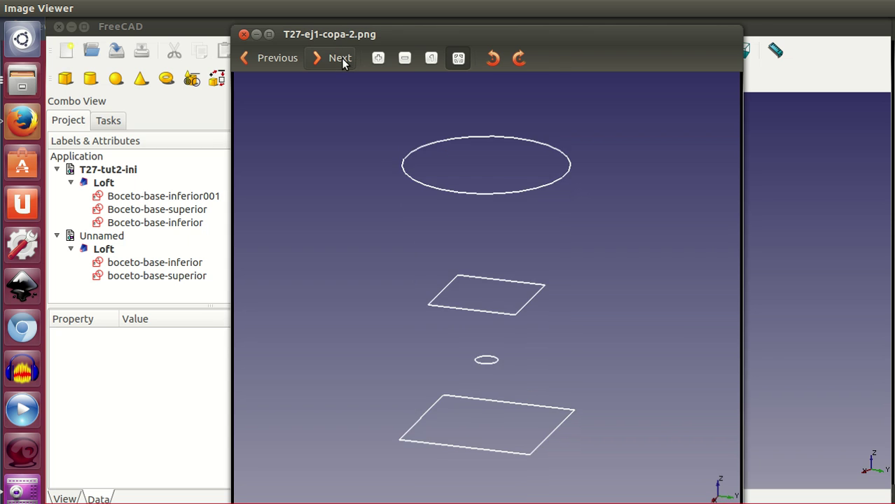
left_click(341, 58)
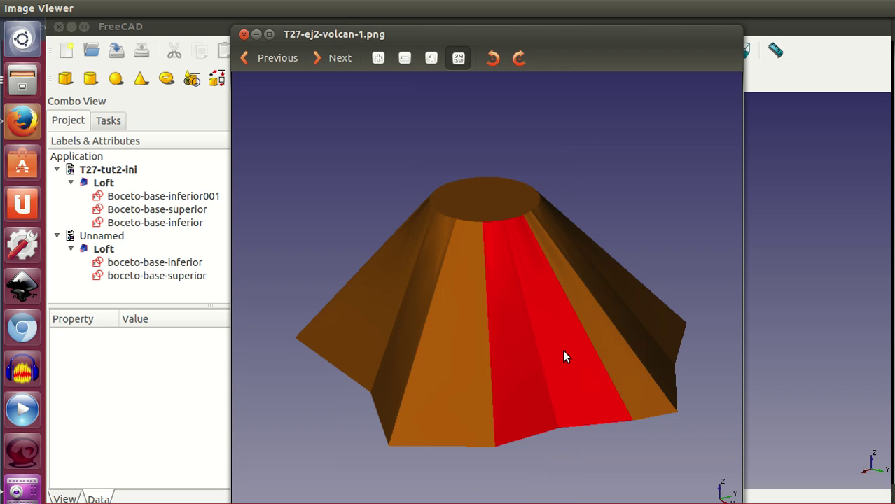
left_click(338, 64)
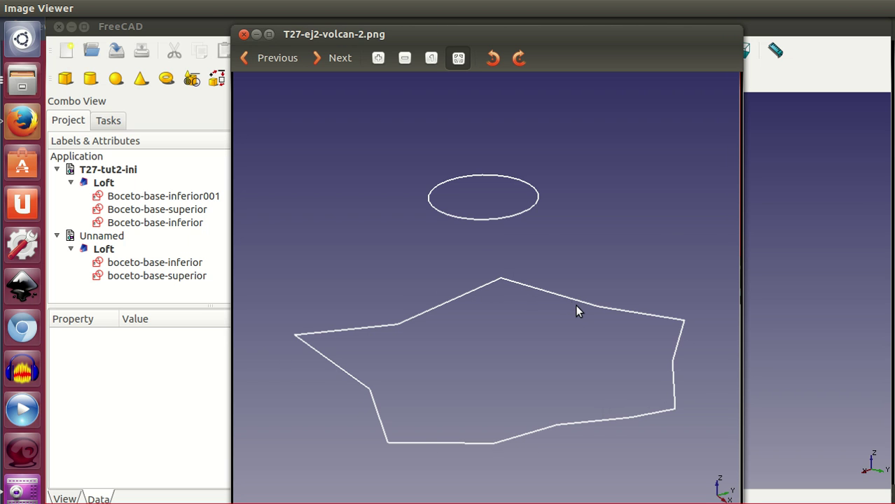
left_click(272, 59)
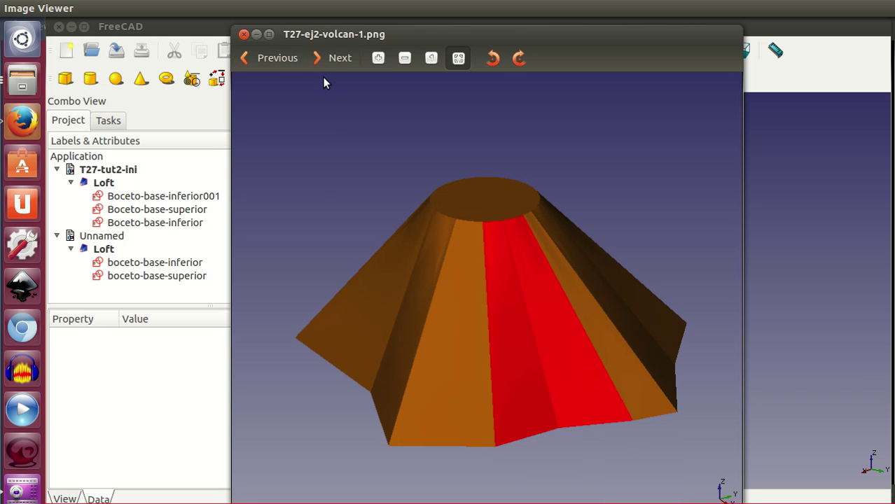
left_click(335, 61)
View the vase's sketch profiles, ending on the yellow vase render T27-ej3-jarron-1.png
left_click(337, 59)
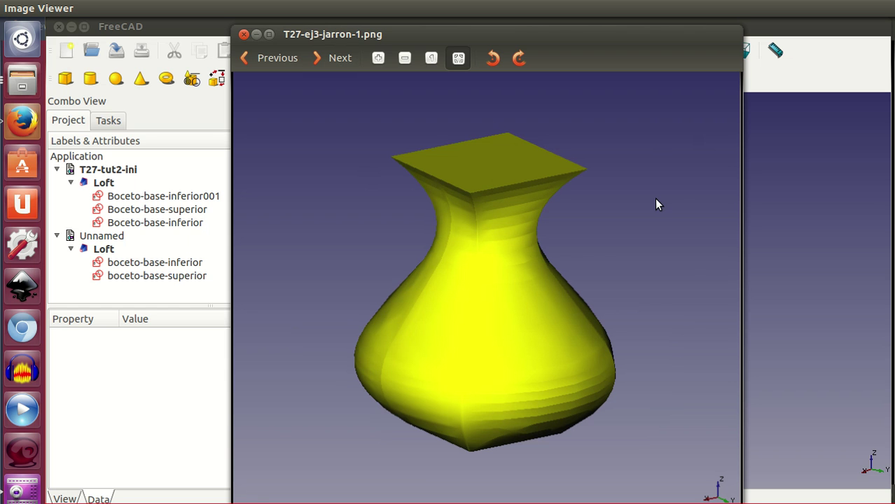
left_click(331, 61)
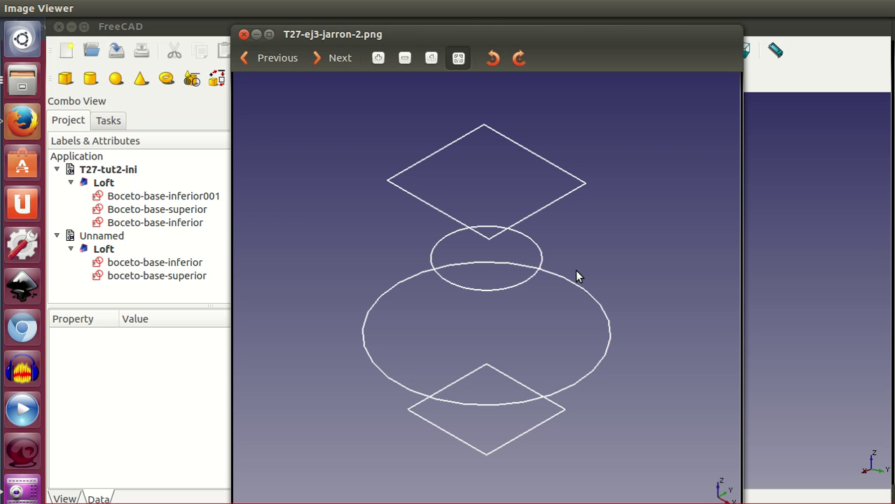
left_click(290, 60)
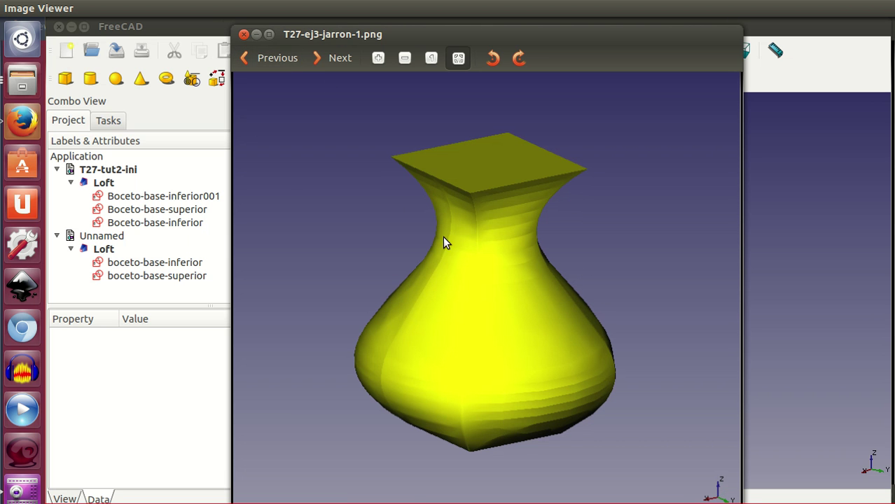